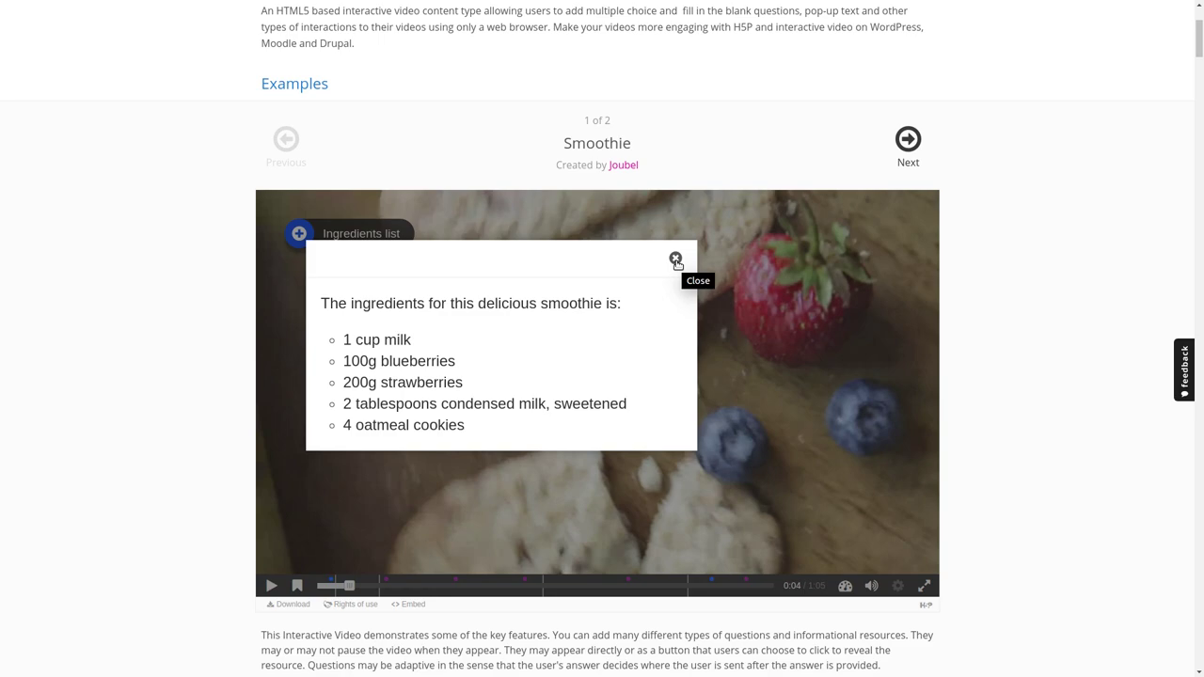
Close the ingredients list pop-up, then mark Strawberries and Blueberries as the added ingredients and check the answer
click(675, 259)
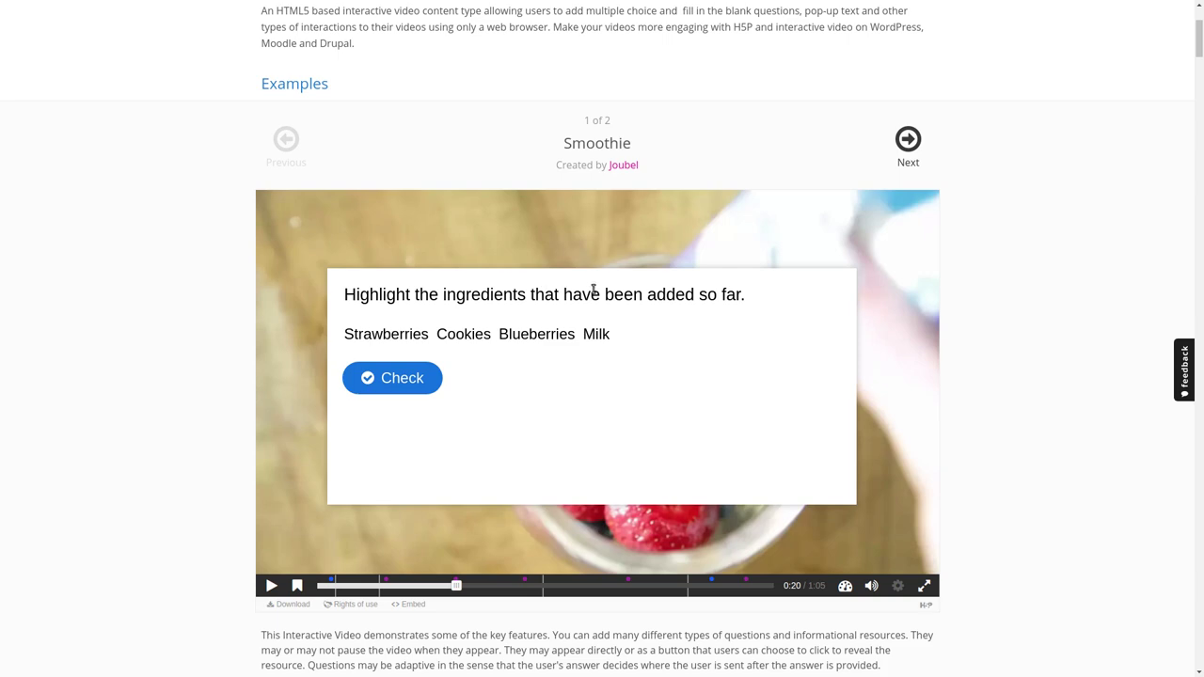
click(419, 341)
click(549, 340)
click(402, 379)
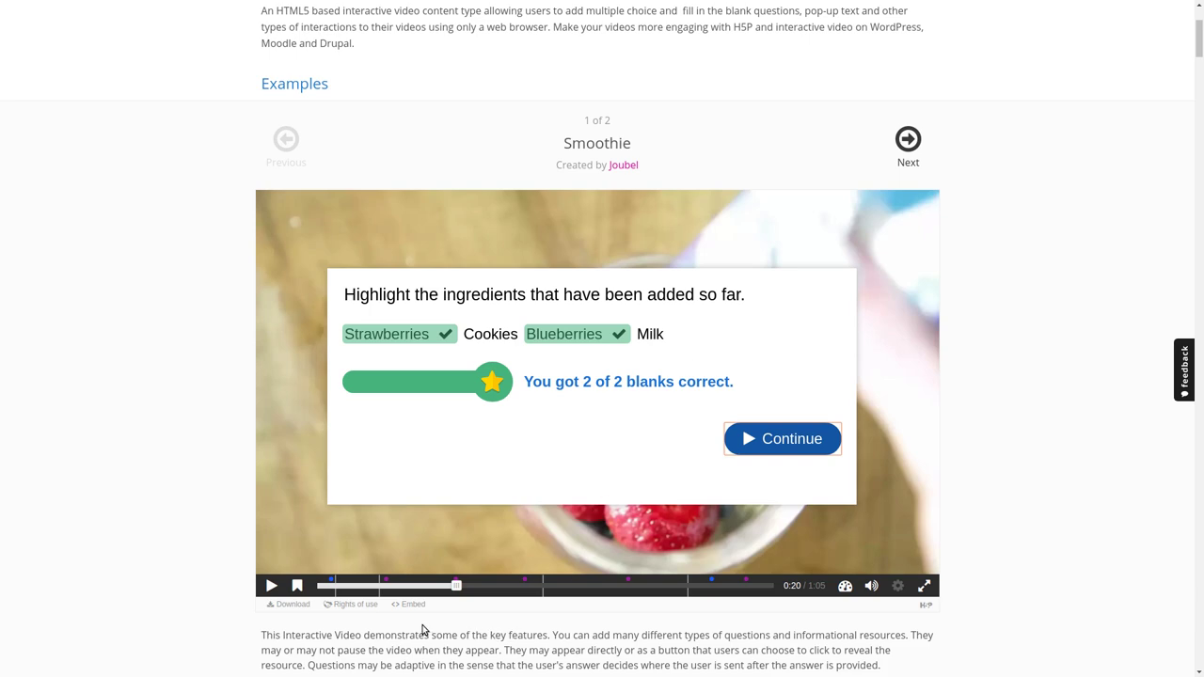
Review the Smoothie example's rights of use, including the image sources and licences, and its embed code
click(365, 610)
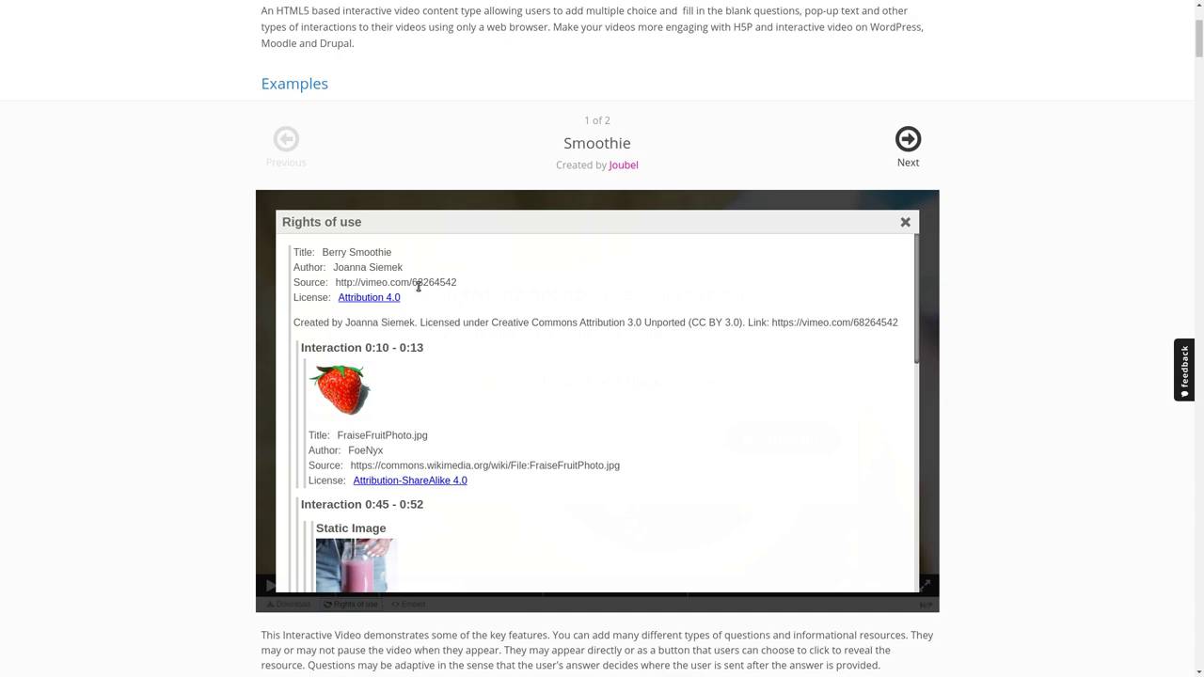
scroll(352, 369, down, 1)
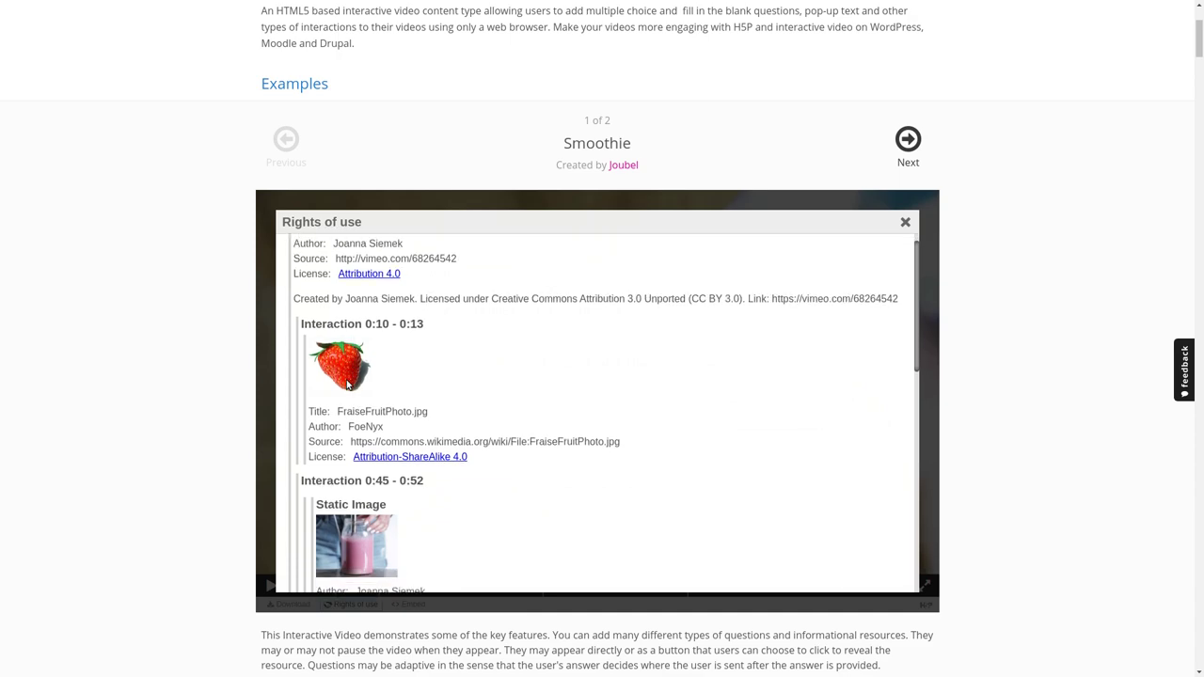
scroll(603, 373, down, 2)
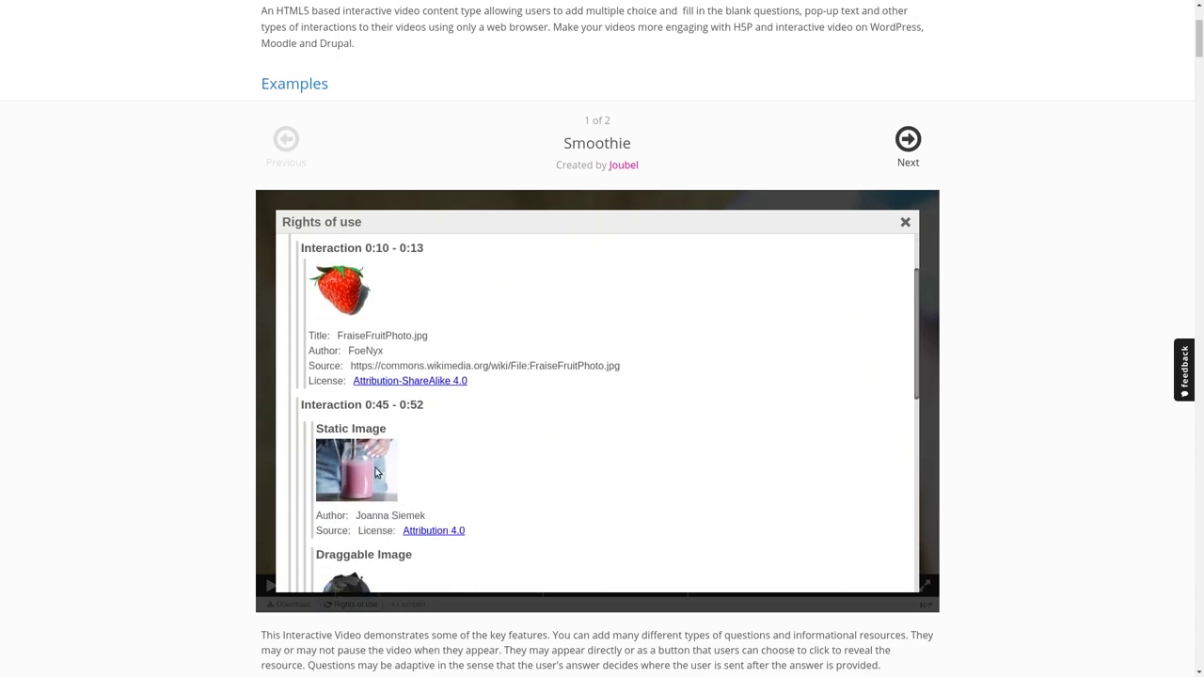
scroll(541, 472, up, 2)
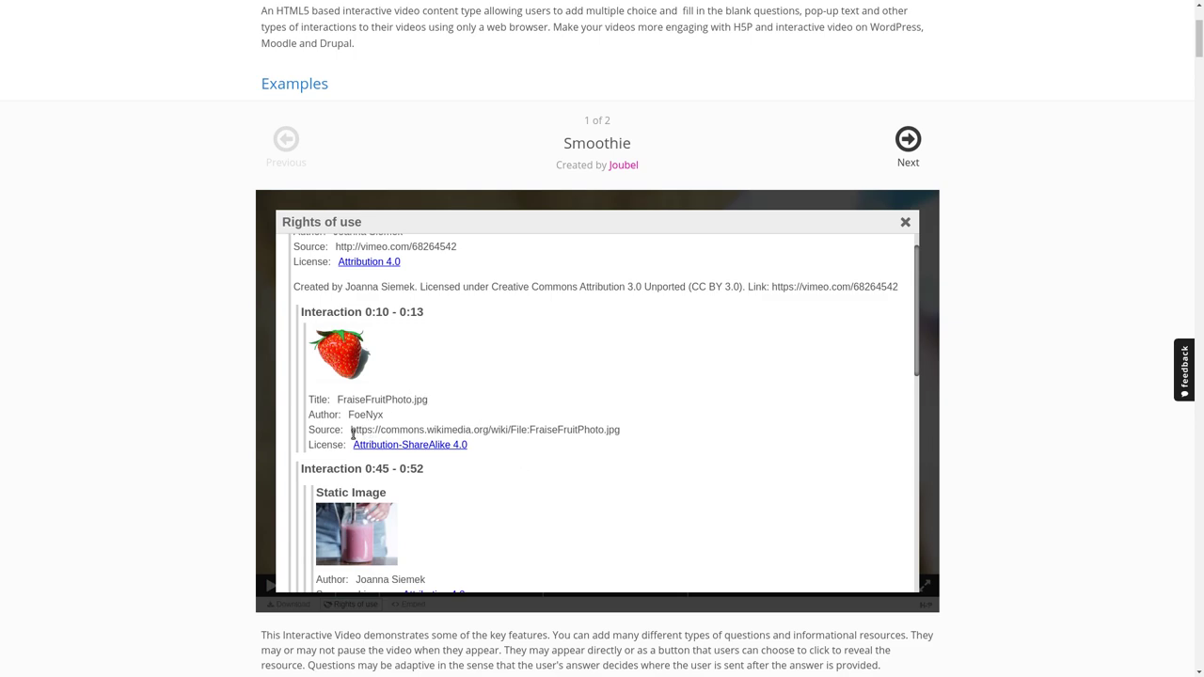
scroll(465, 453, up, 1)
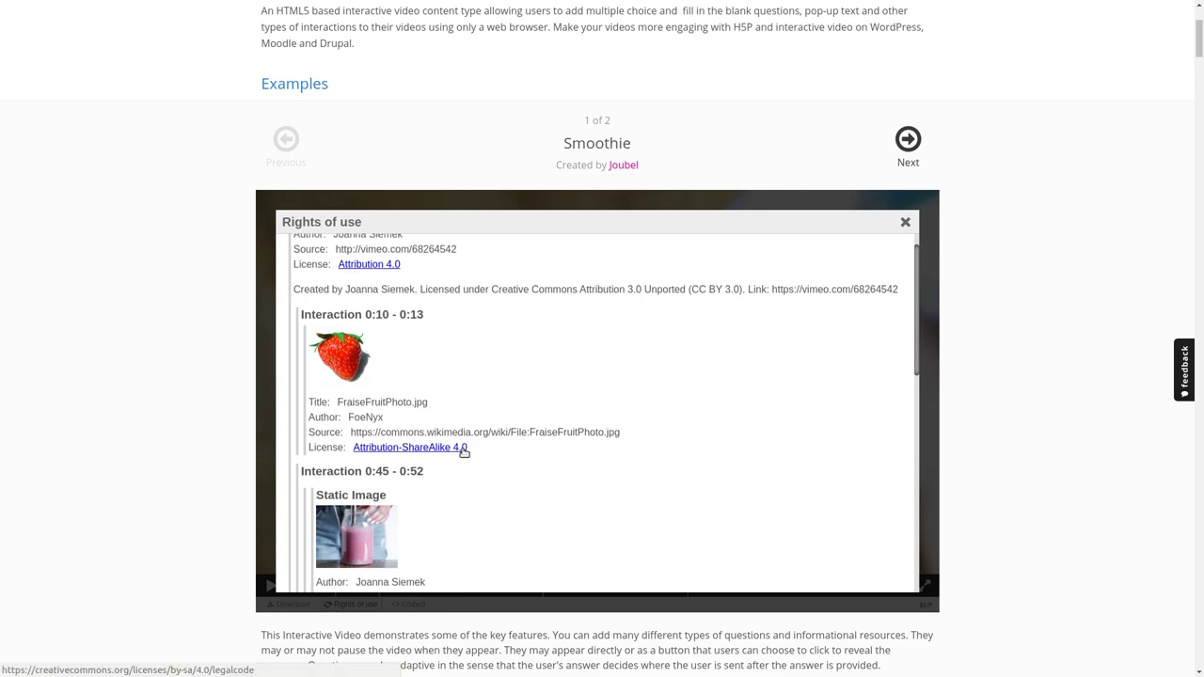
scroll(720, 424, up, 1)
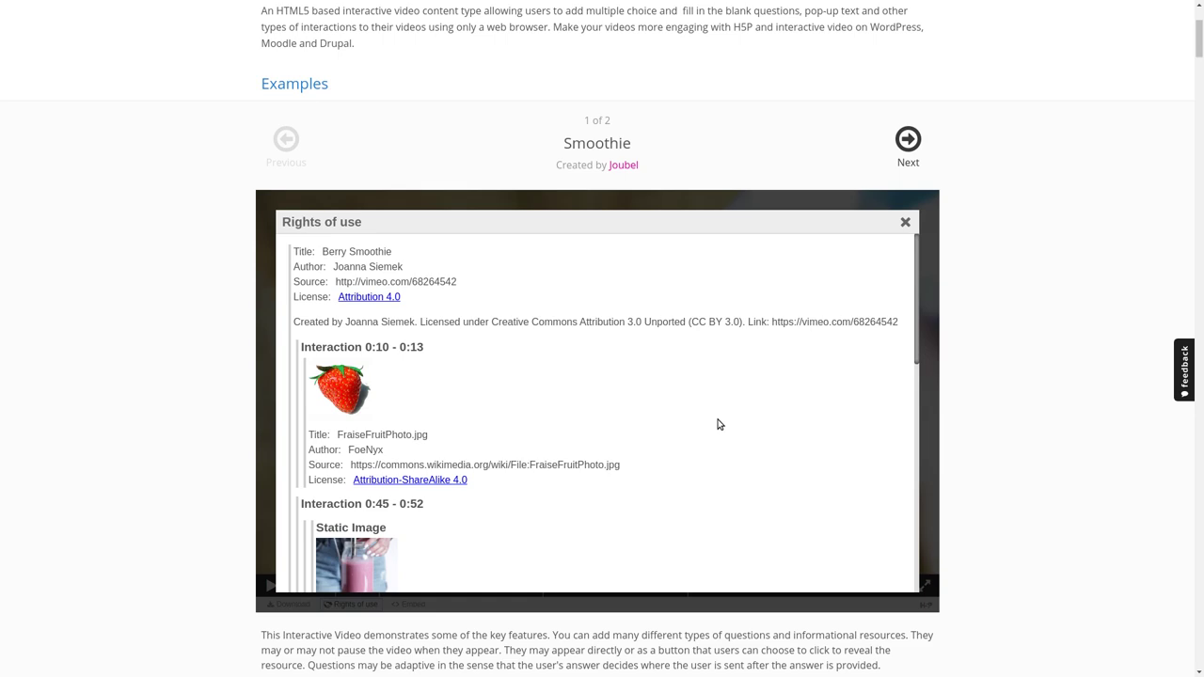
scroll(720, 424, down, 2)
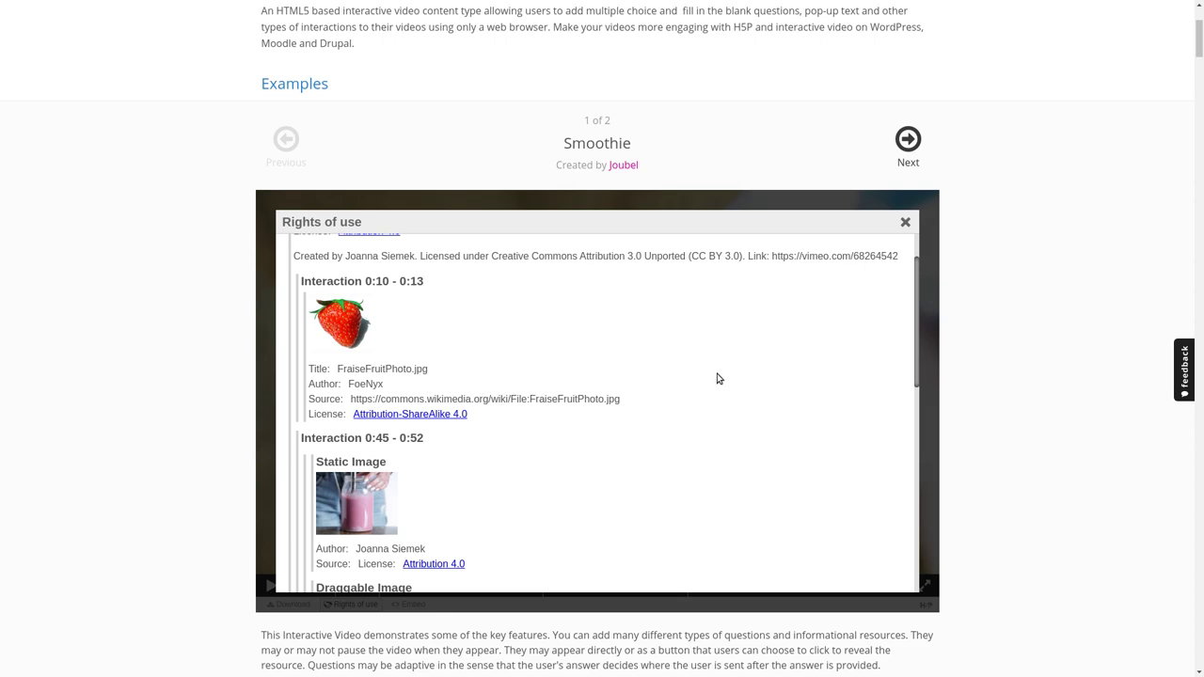
scroll(717, 378, down, 5)
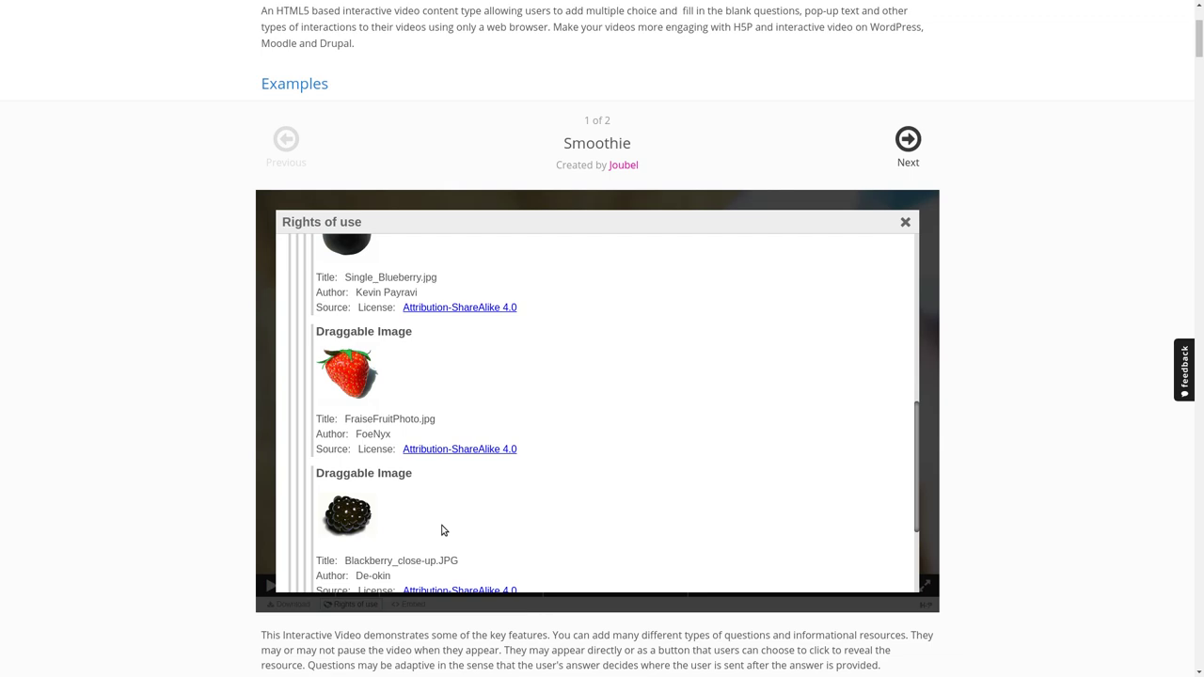
scroll(447, 489, down, 1)
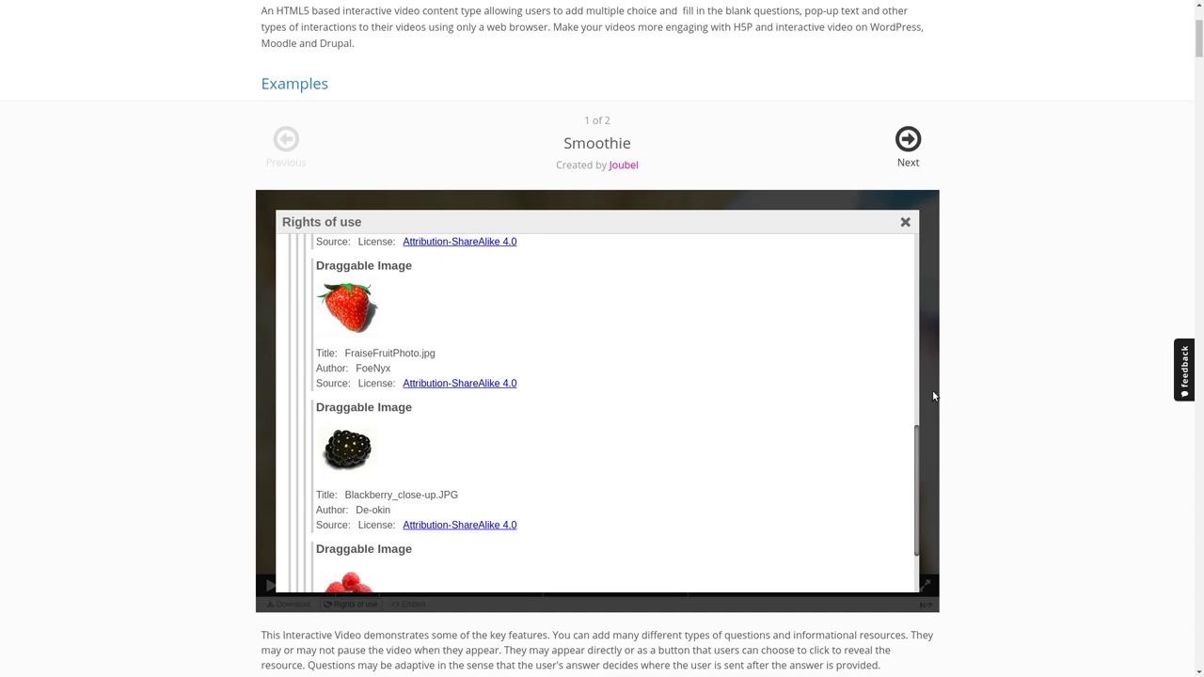
click(905, 223)
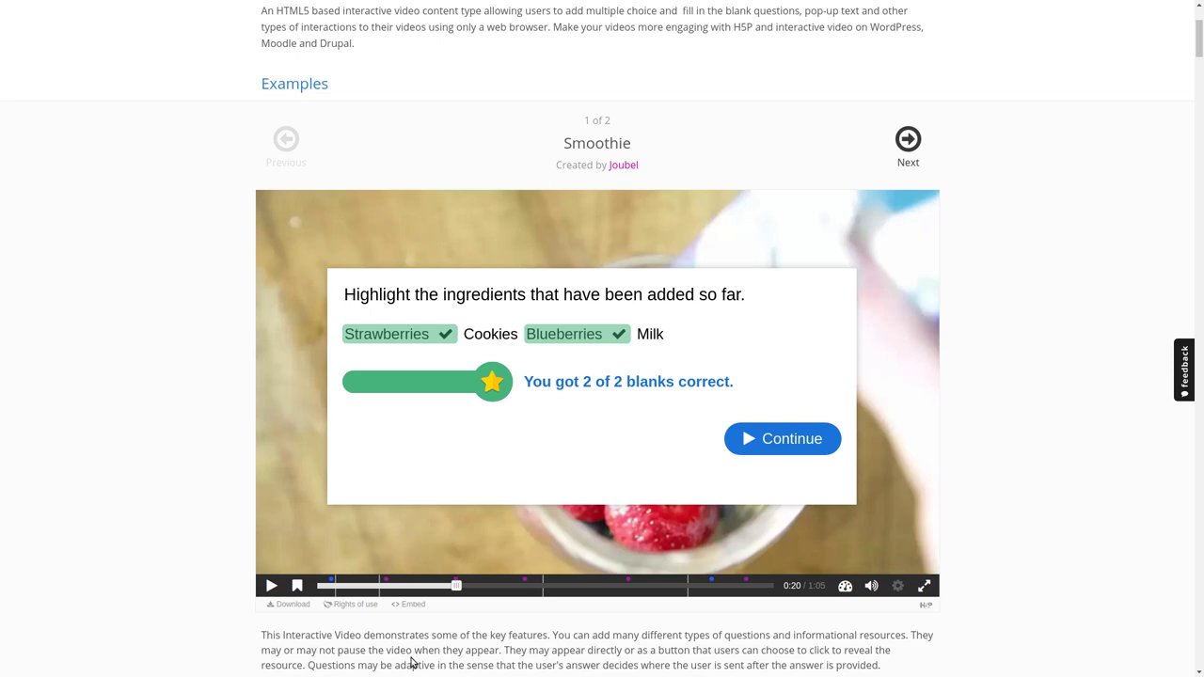
click(418, 609)
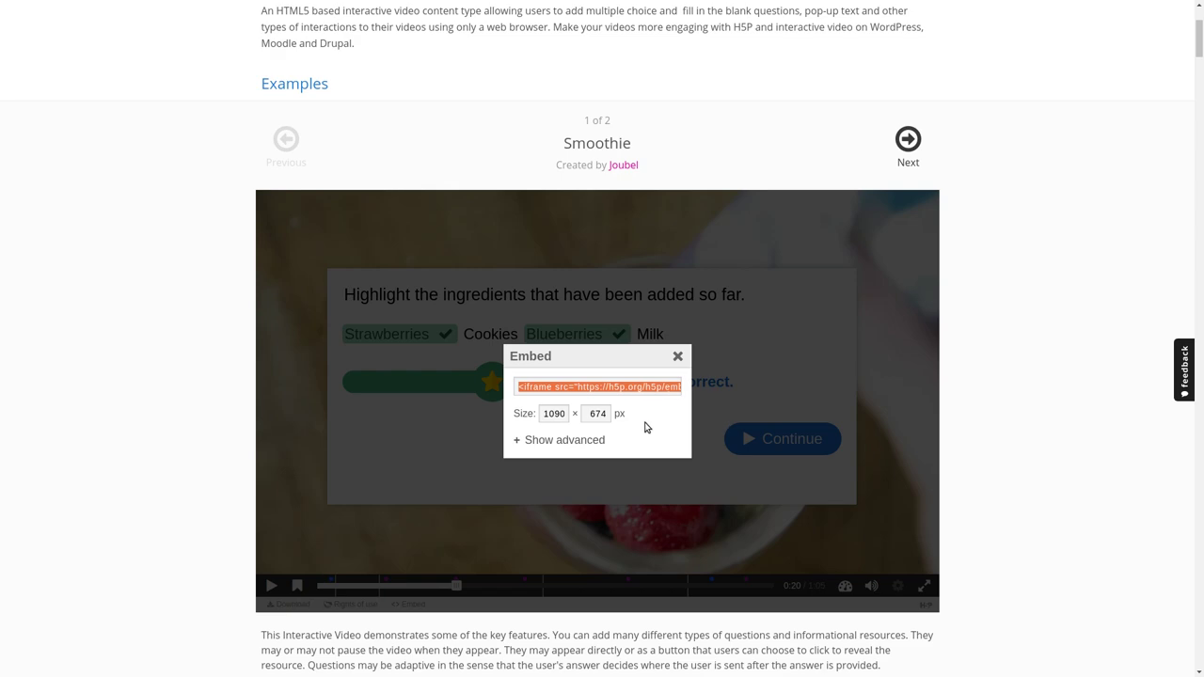
click(678, 359)
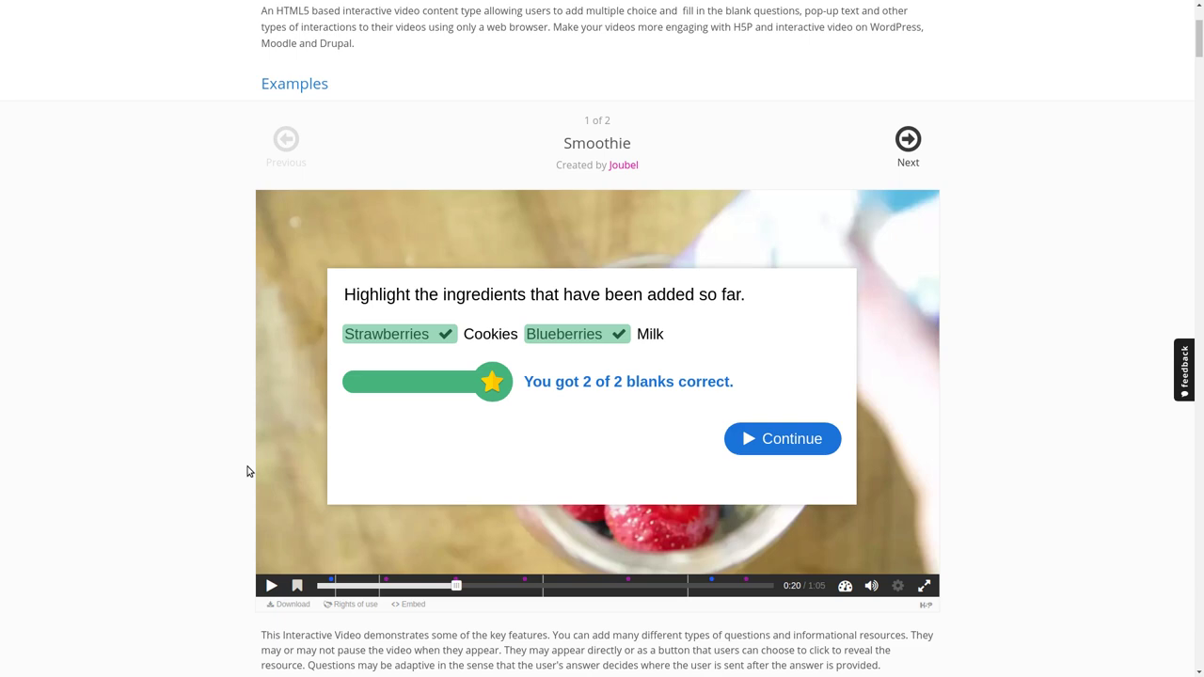
Start creating new interactive content from the account page and title it Video
scroll(248, 471, up, 3)
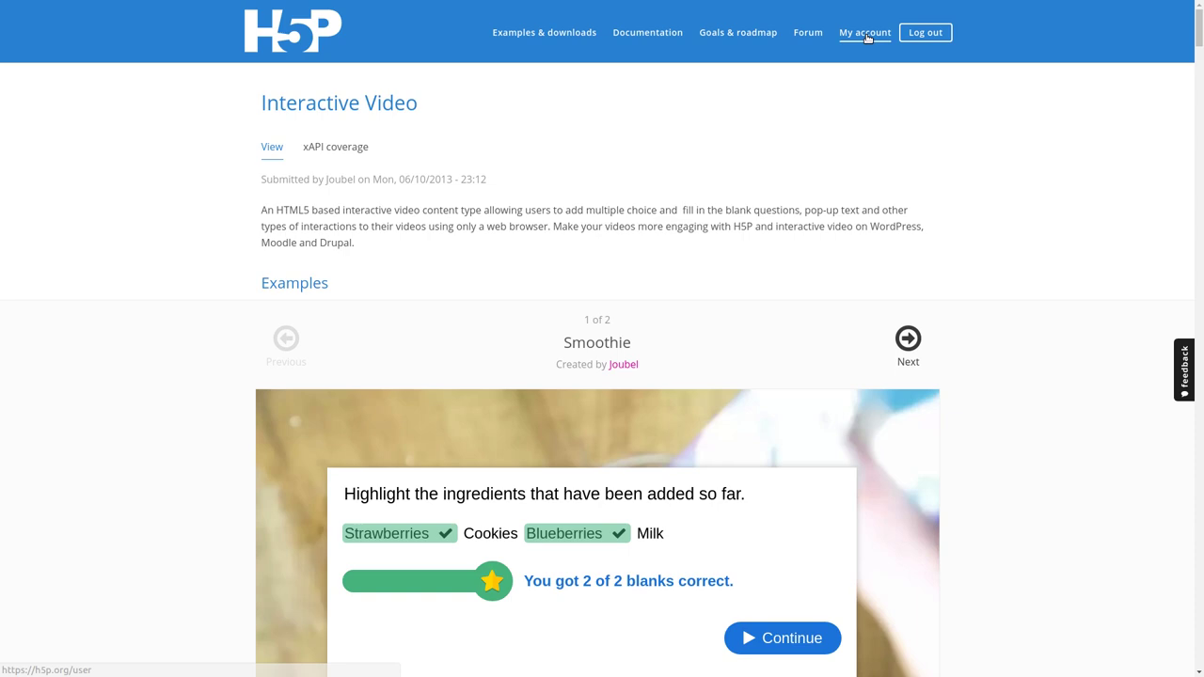
click(866, 36)
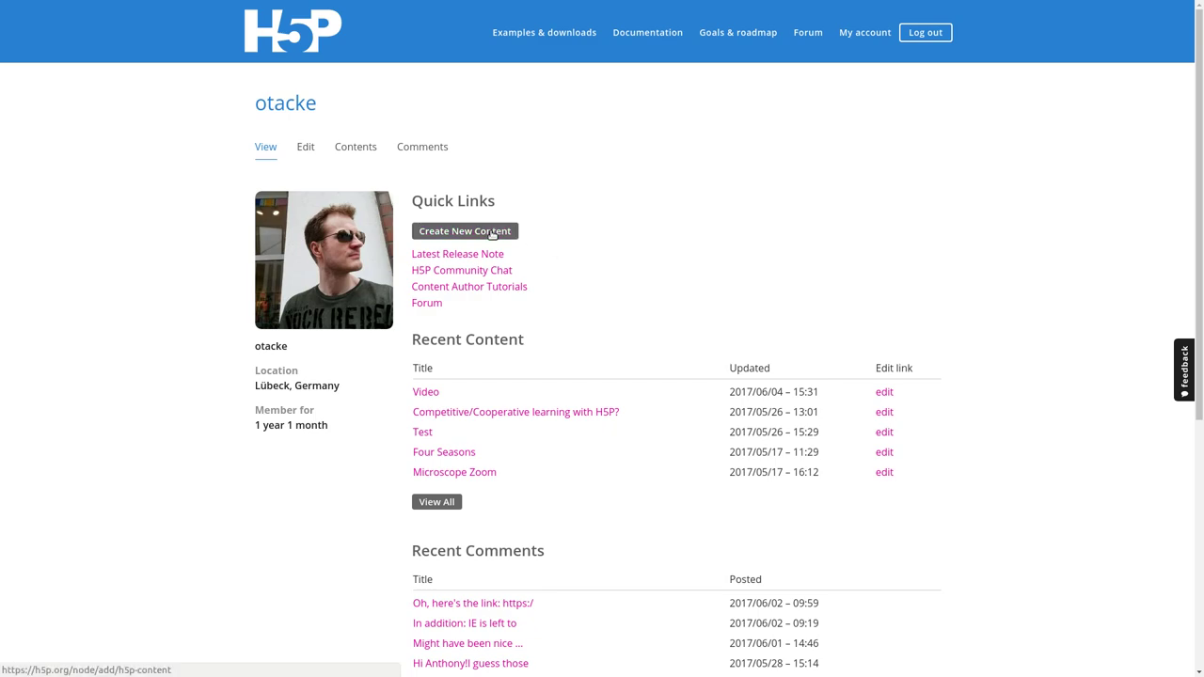
click(492, 235)
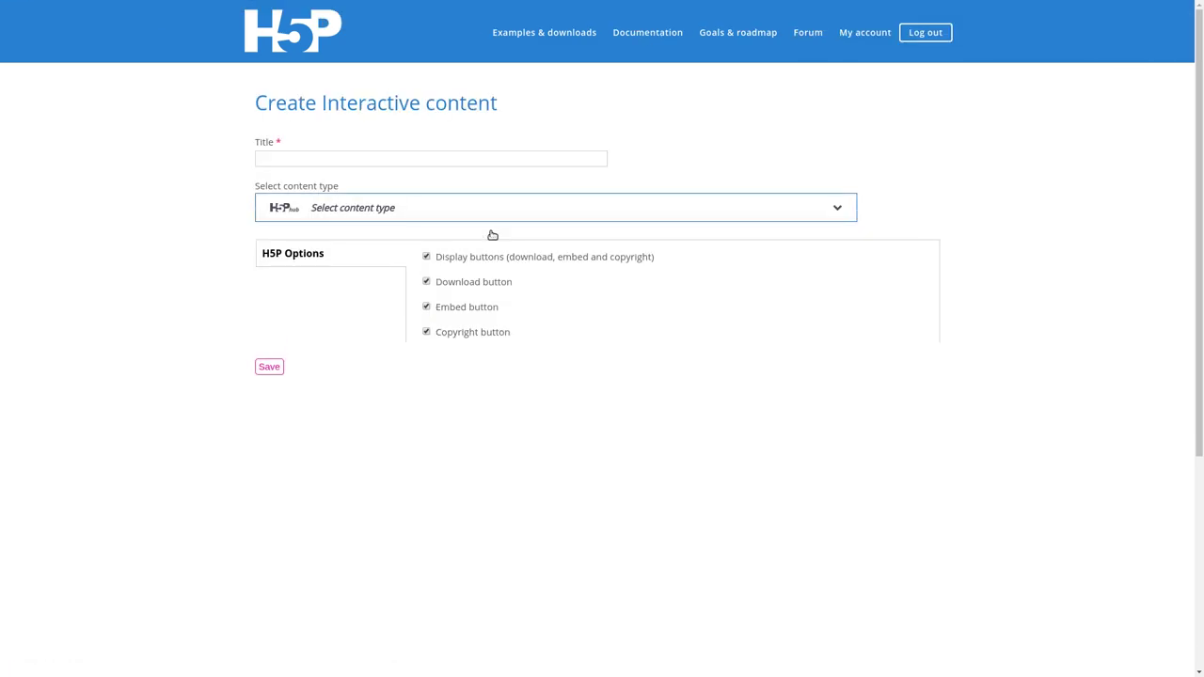
click(483, 159)
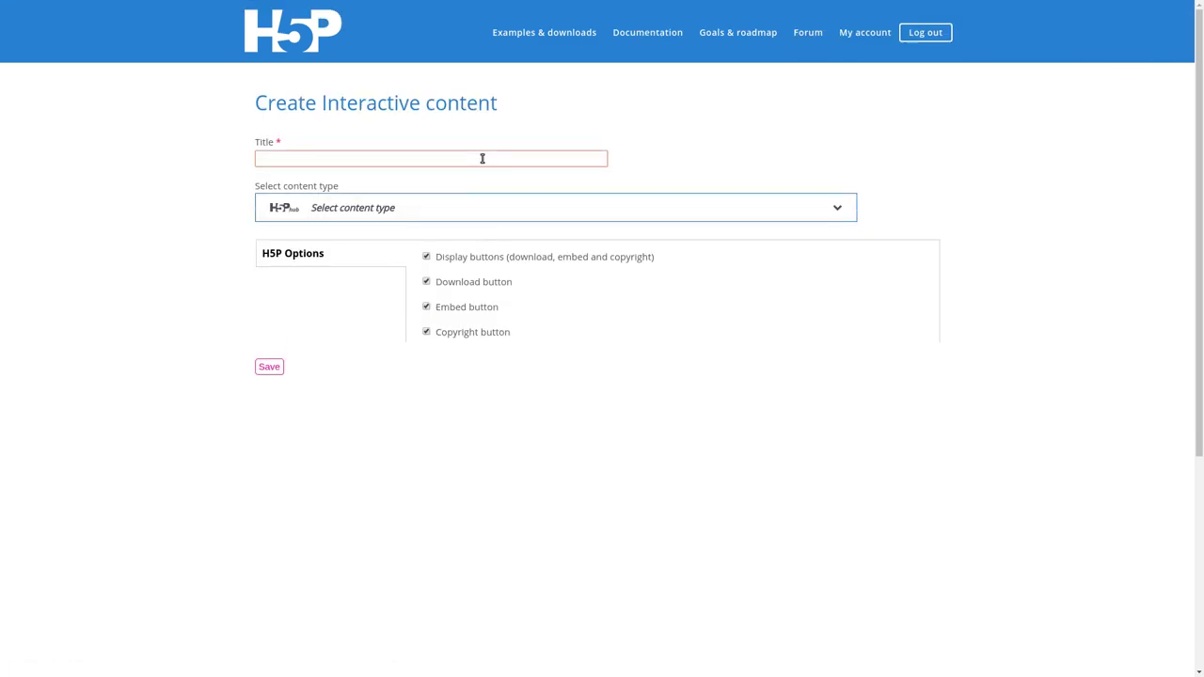
text(Video)
Choose Interactive Video as the content type for the new content
click(359, 209)
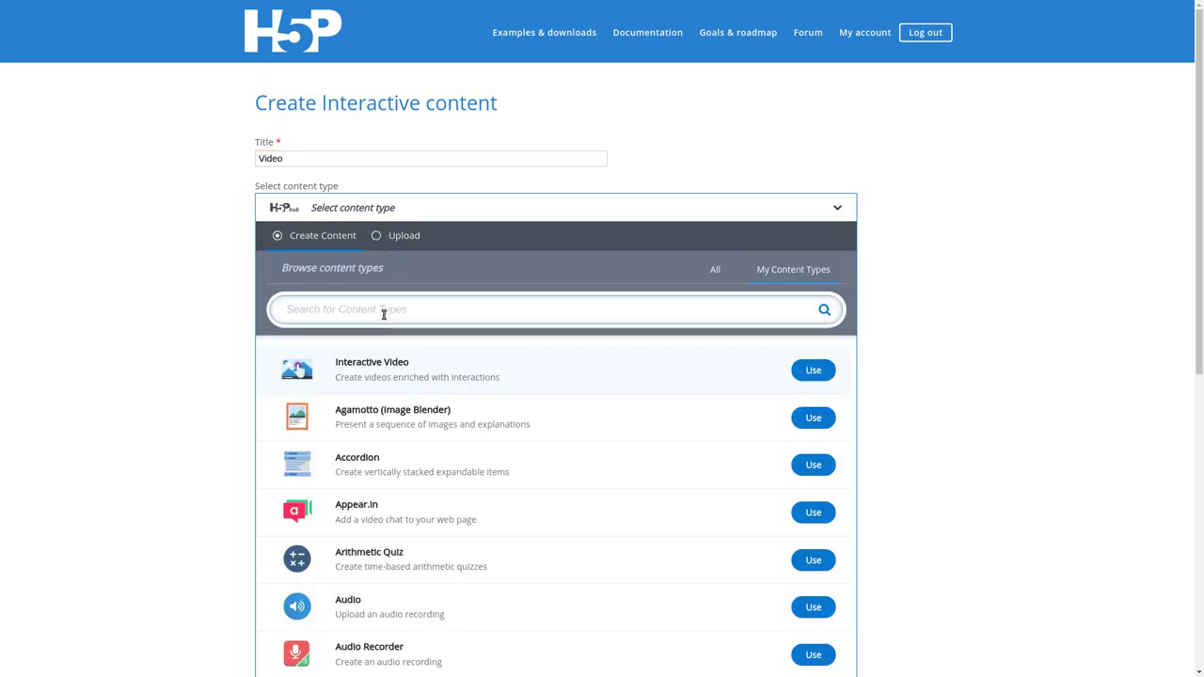
click(459, 371)
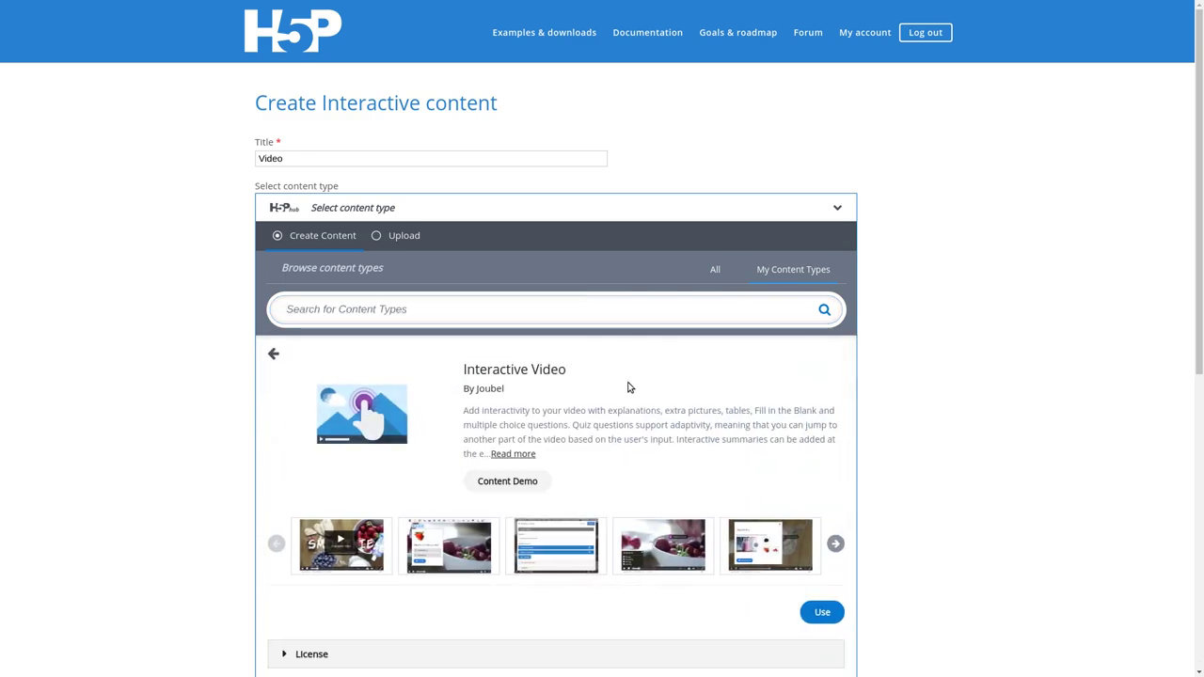
scroll(659, 596, down, 1)
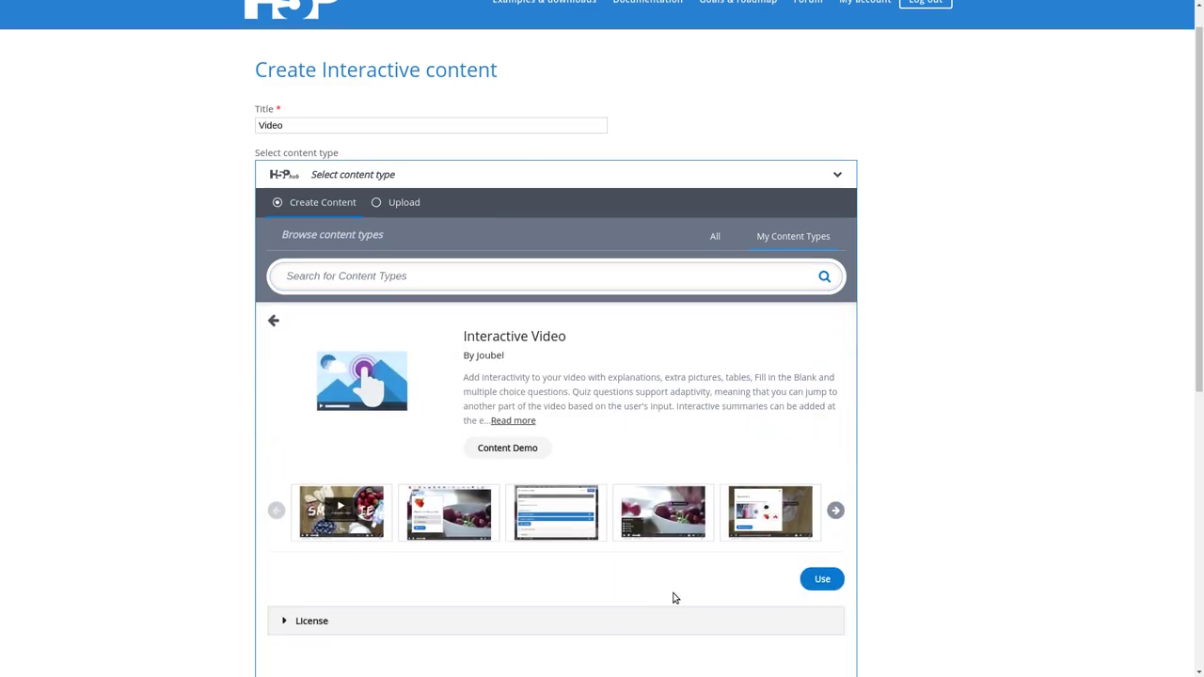
click(824, 580)
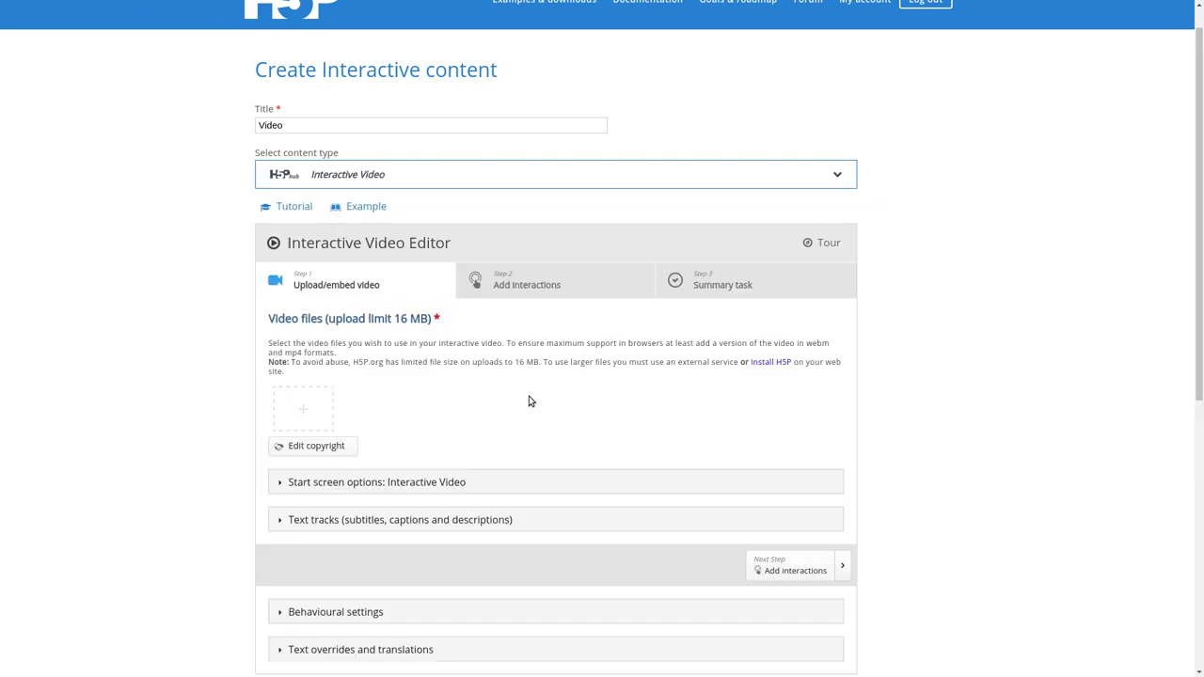
scroll(529, 402, down, 1)
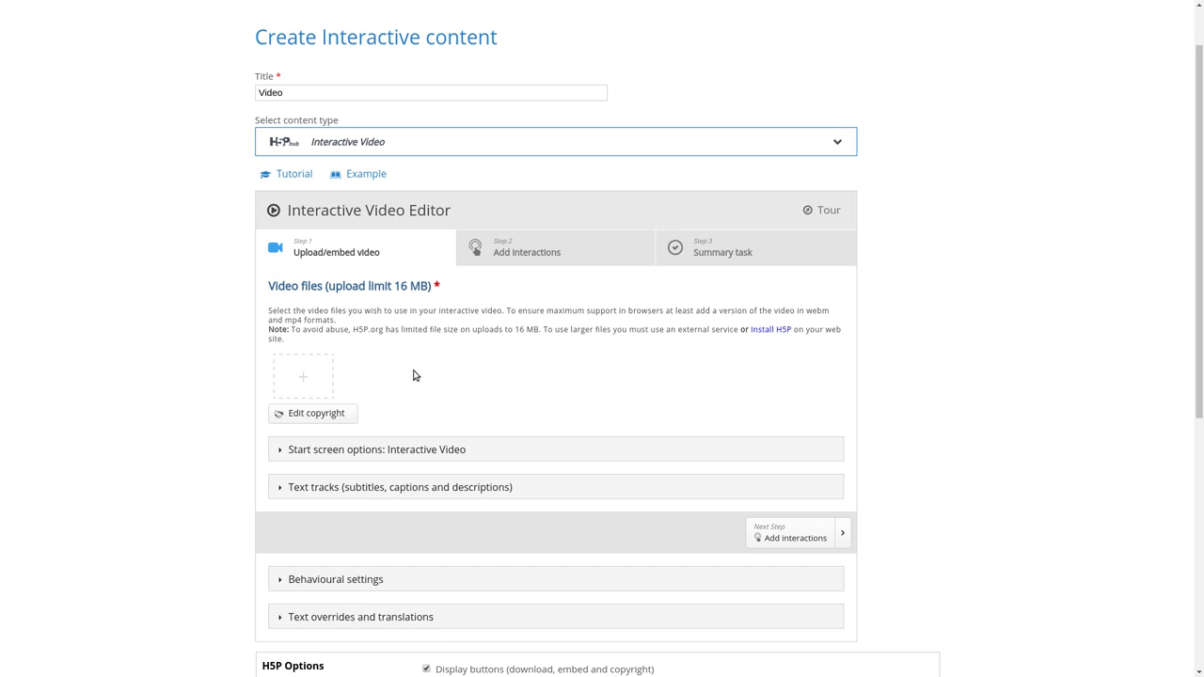
scroll(408, 395, up, 1)
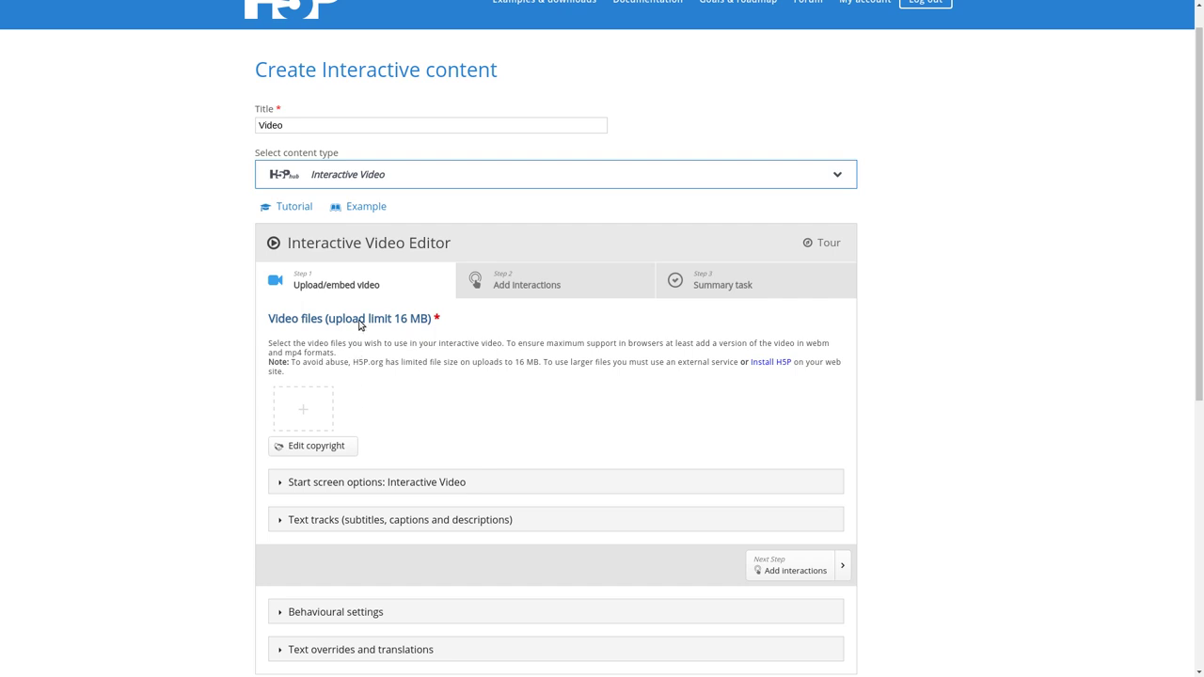
click(317, 415)
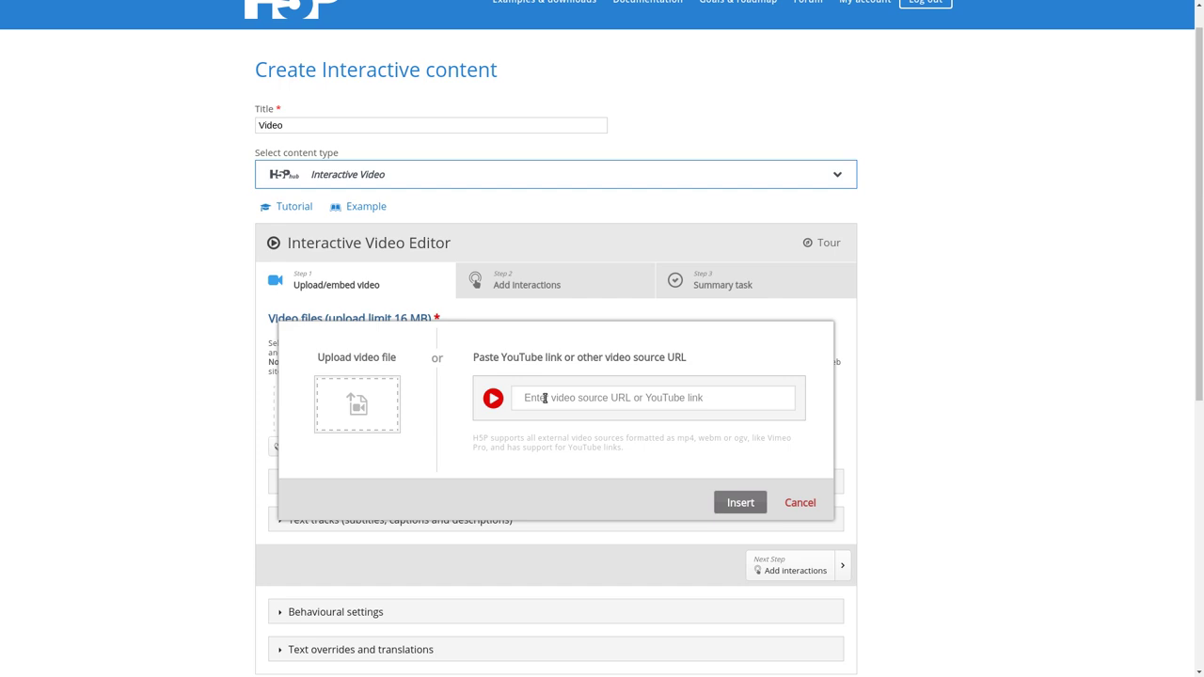
text(https://www.youtube.com/watch?v=LI7-Cu-9wWM)
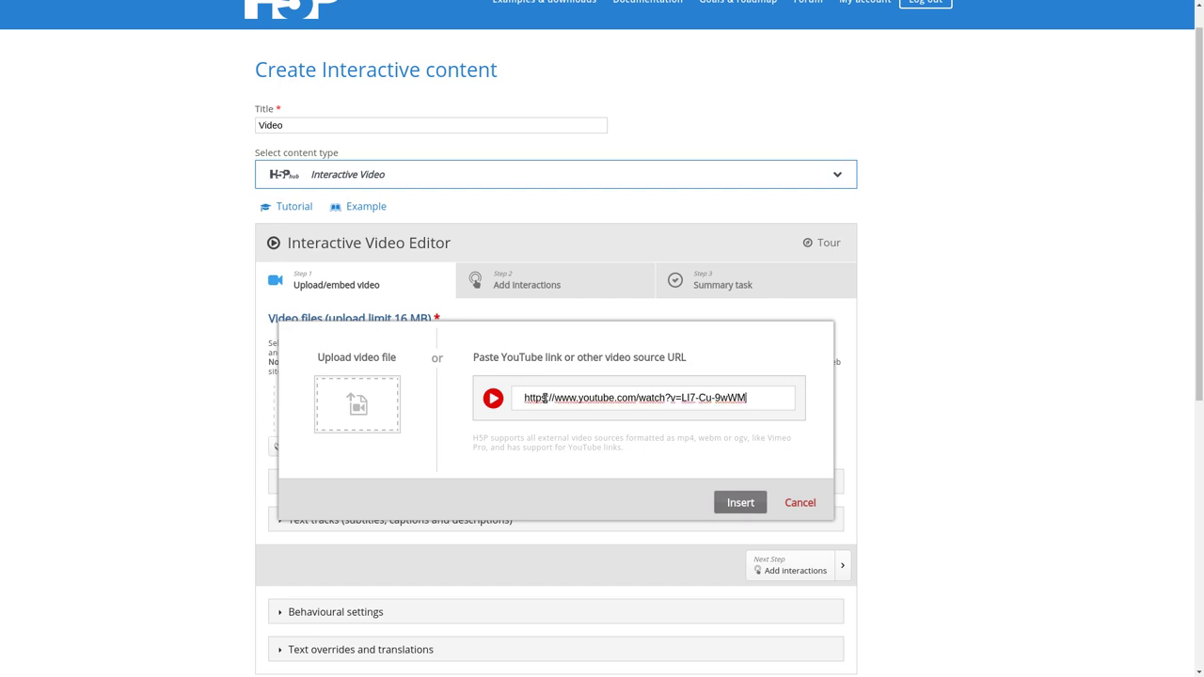
click(740, 504)
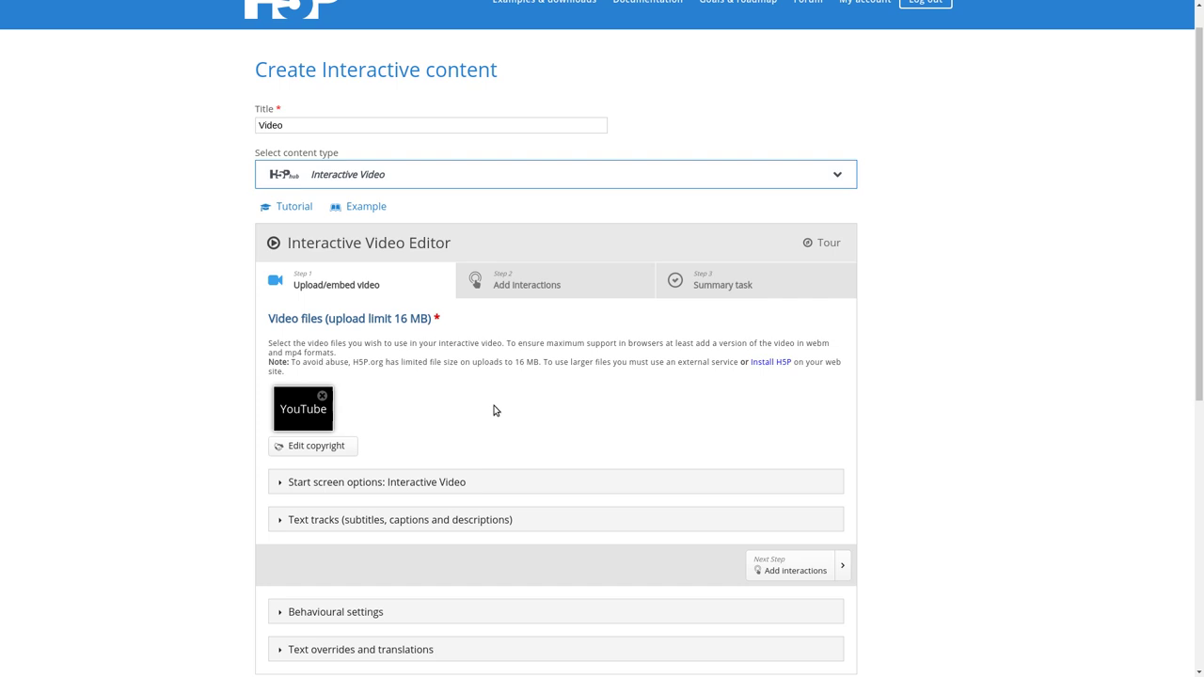
Look over the copyright fields for the inserted YouTube video, leaving them empty
click(343, 451)
scroll(366, 463, down, 1)
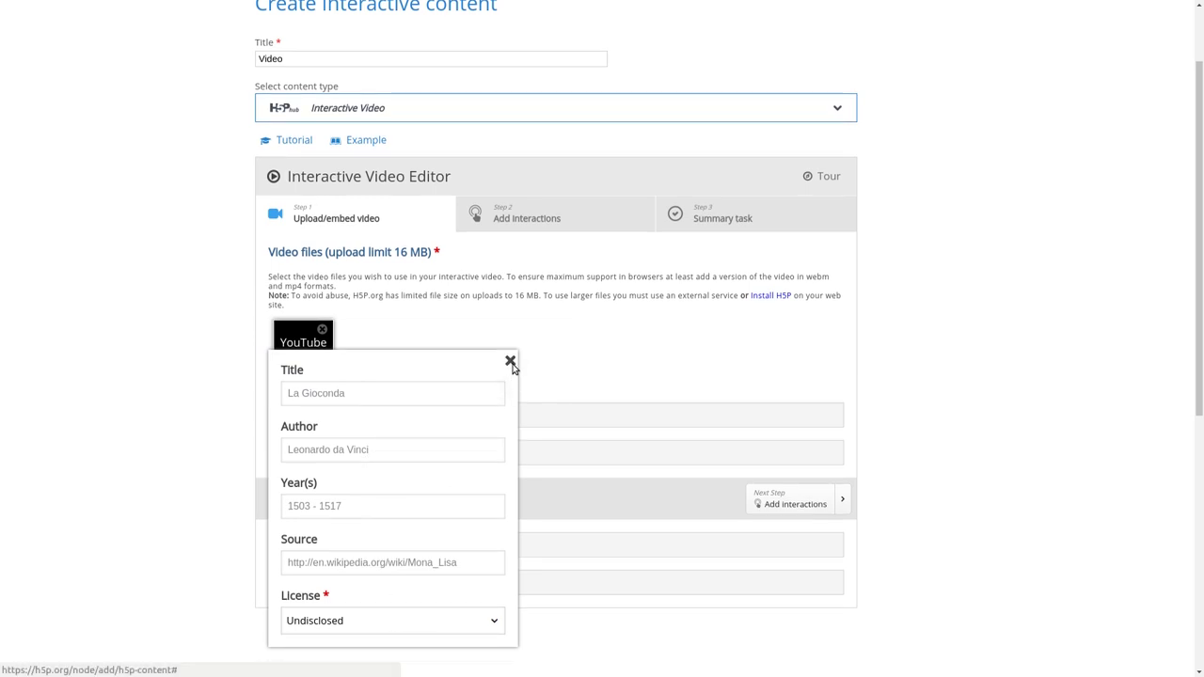
click(511, 362)
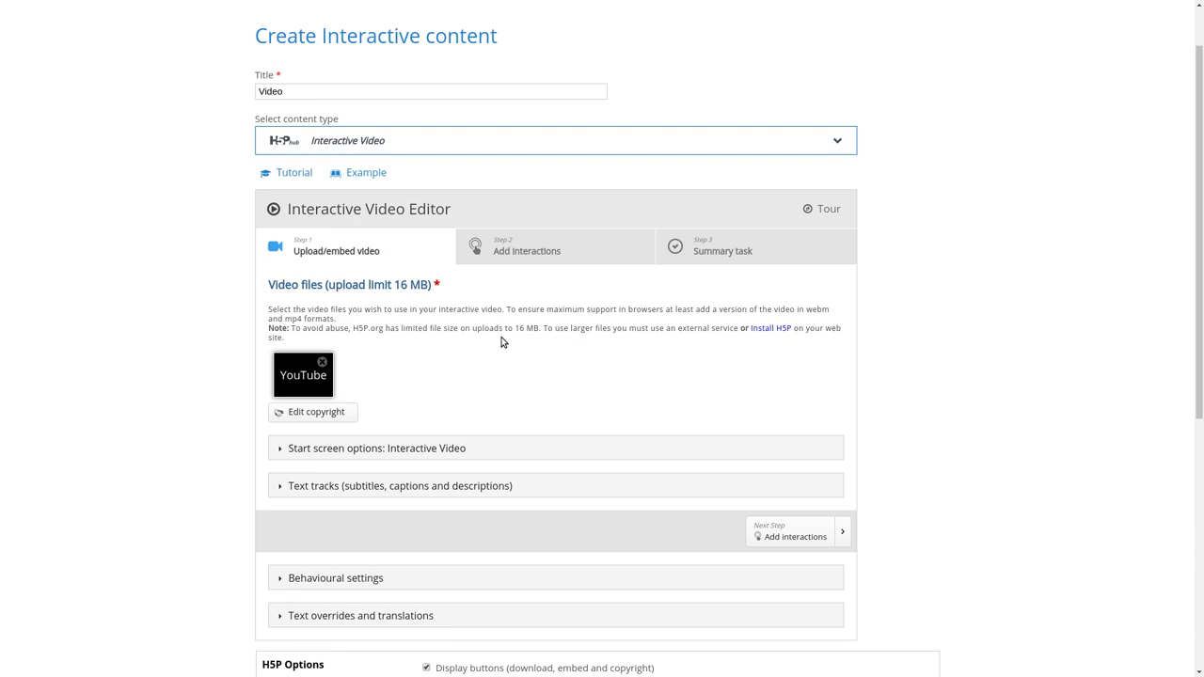
Go to the Add interactions stage, play the kitten video and pause it at 3:18
click(506, 251)
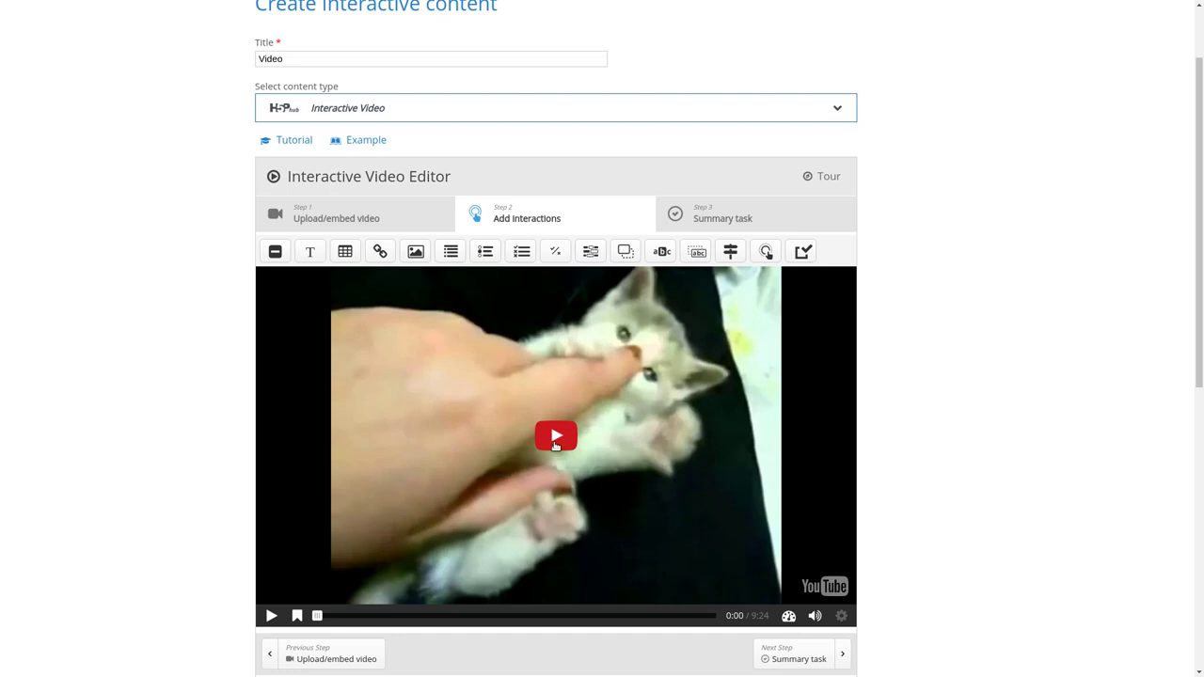
click(557, 437)
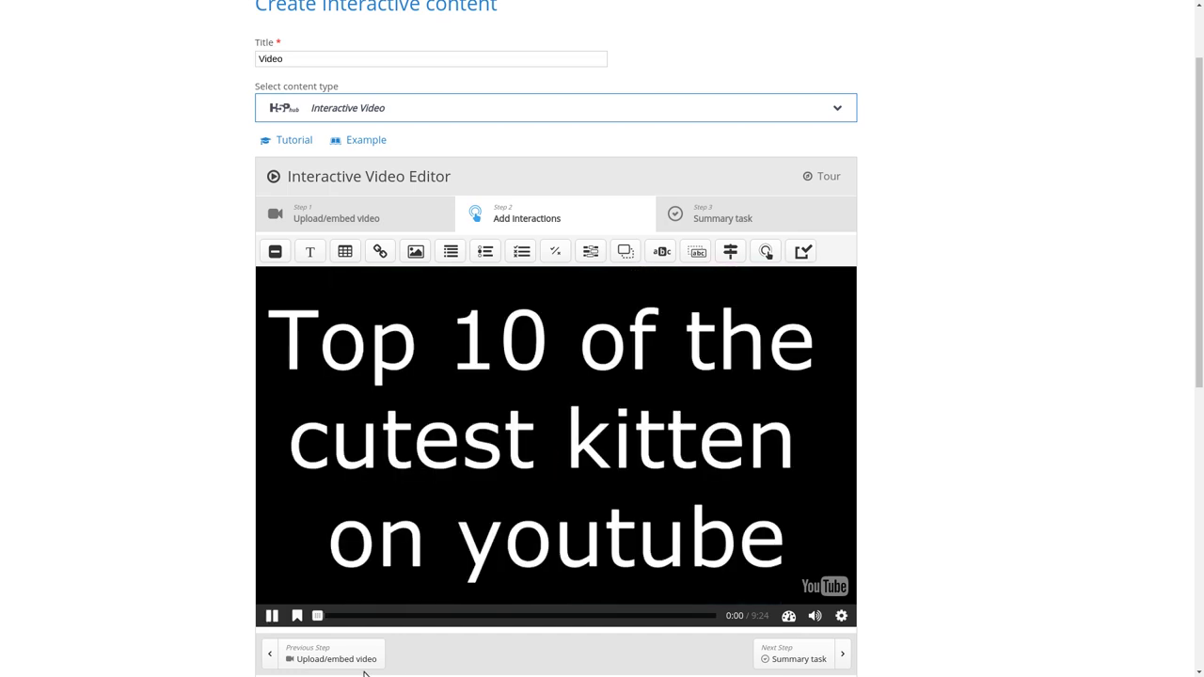
drag(319, 620, 457, 619)
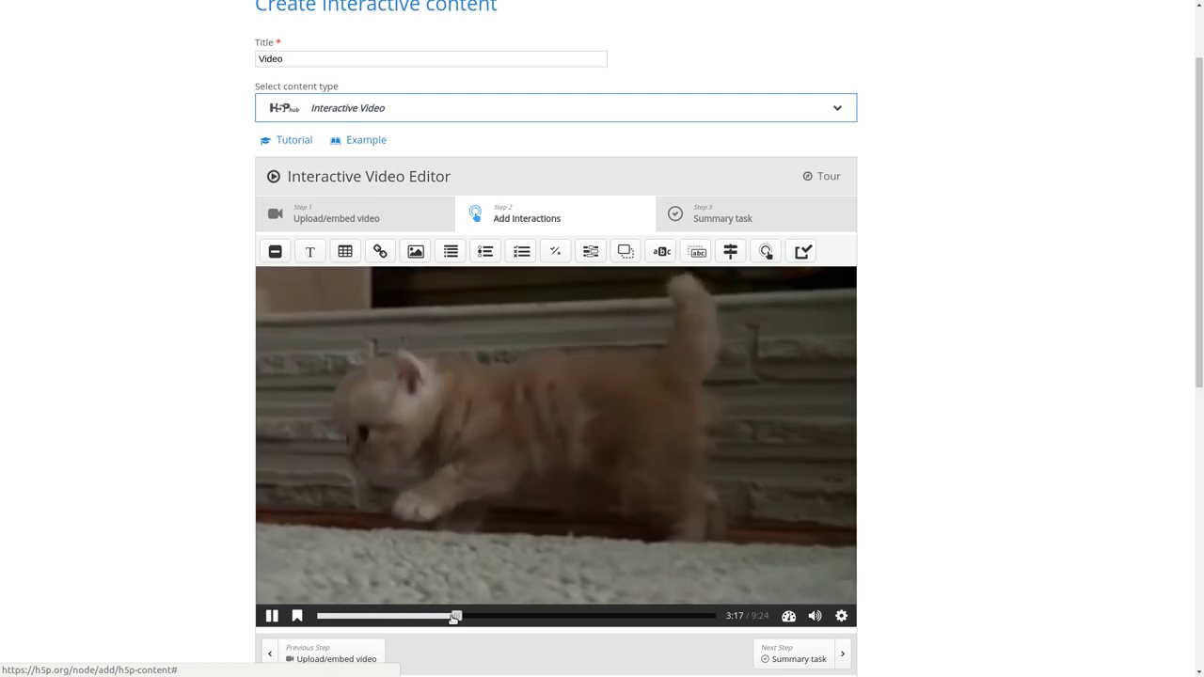
click(273, 616)
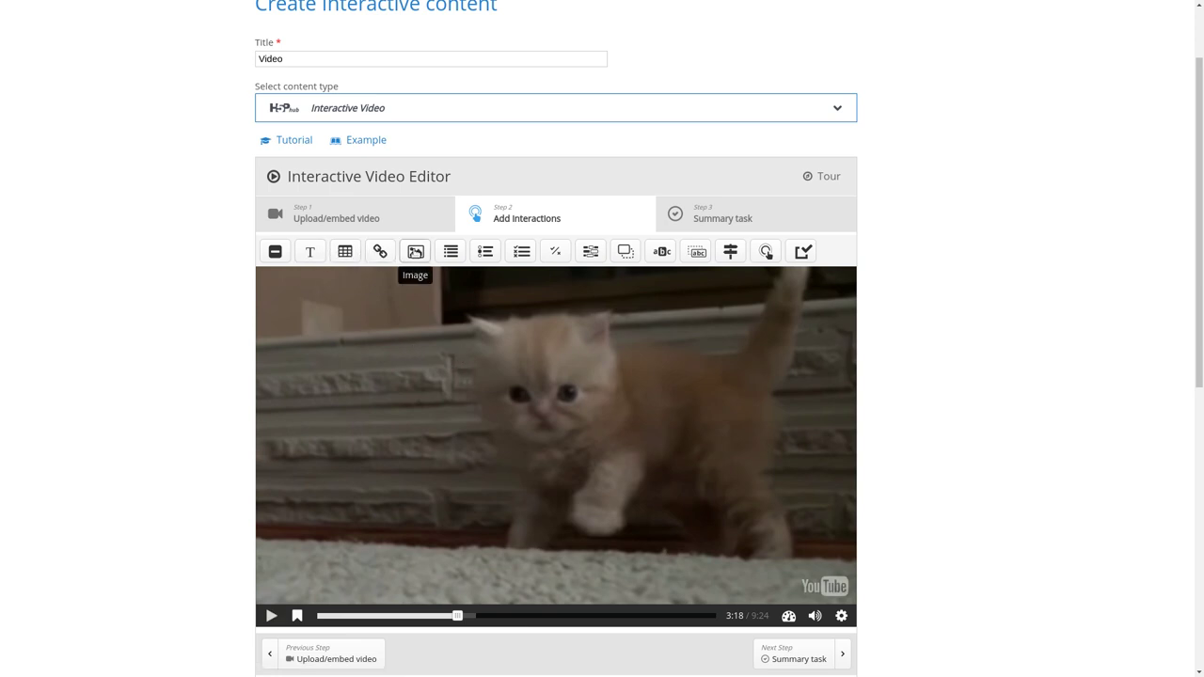
Add a multiple choice interaction at 3:18 that pauses the video and is displayed as a poster
click(524, 254)
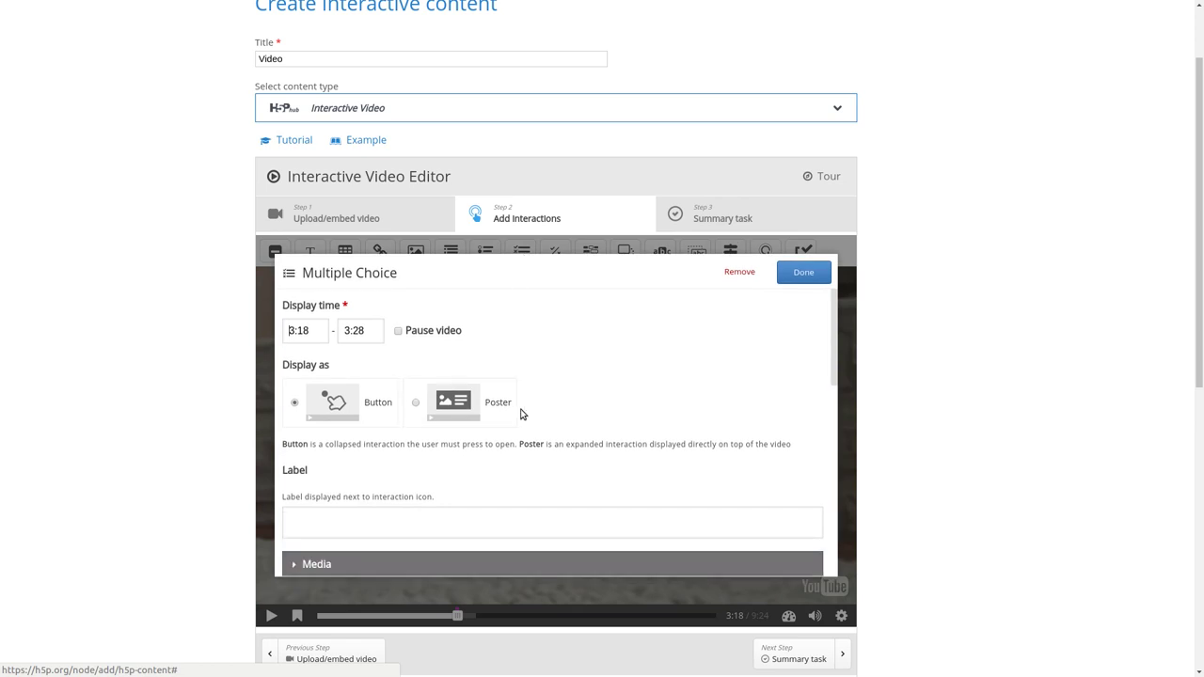
scroll(646, 344, down, 5)
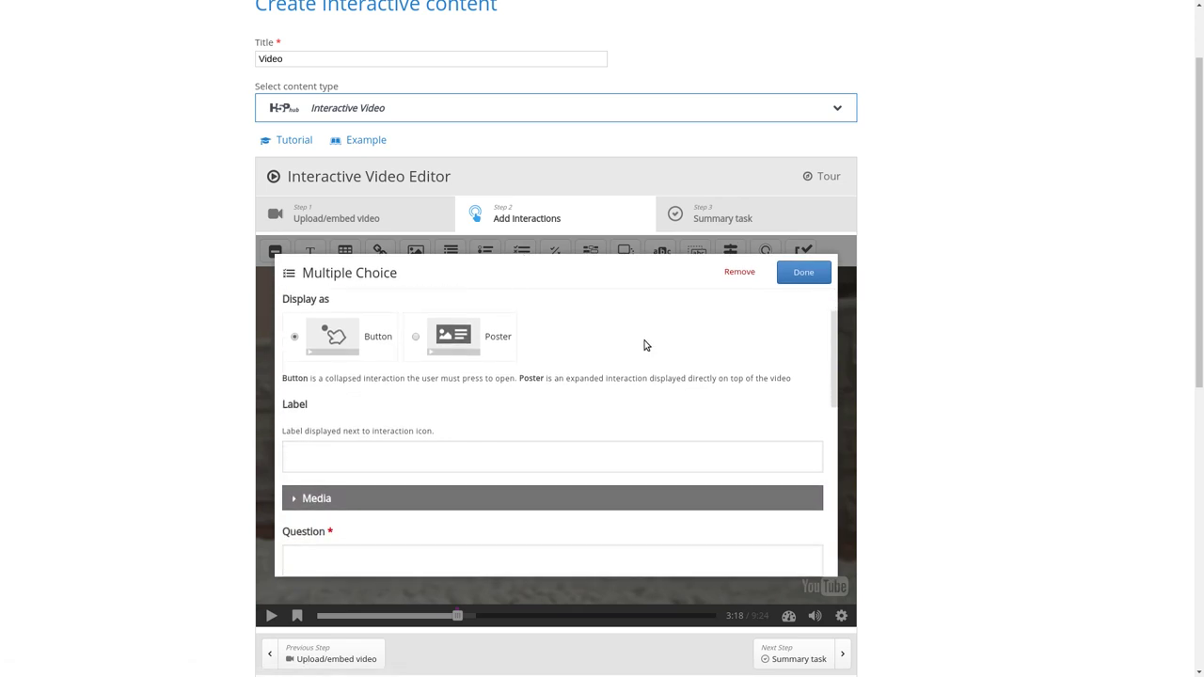
scroll(645, 345, down, 5)
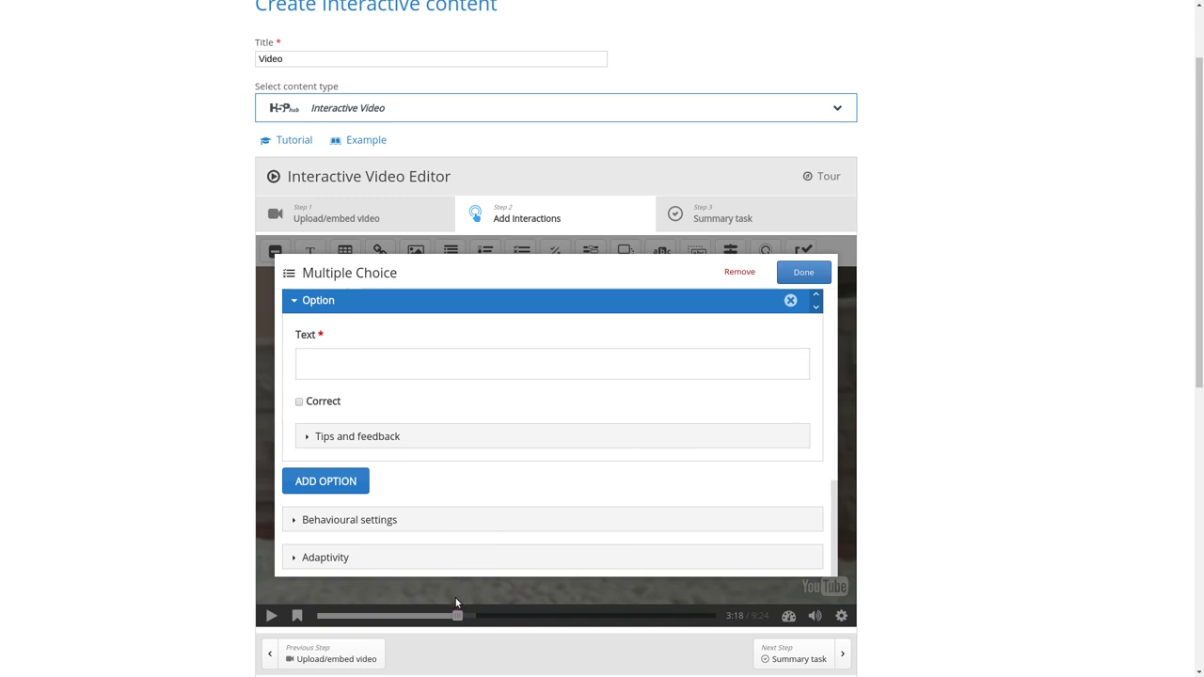
scroll(460, 559, up, 10)
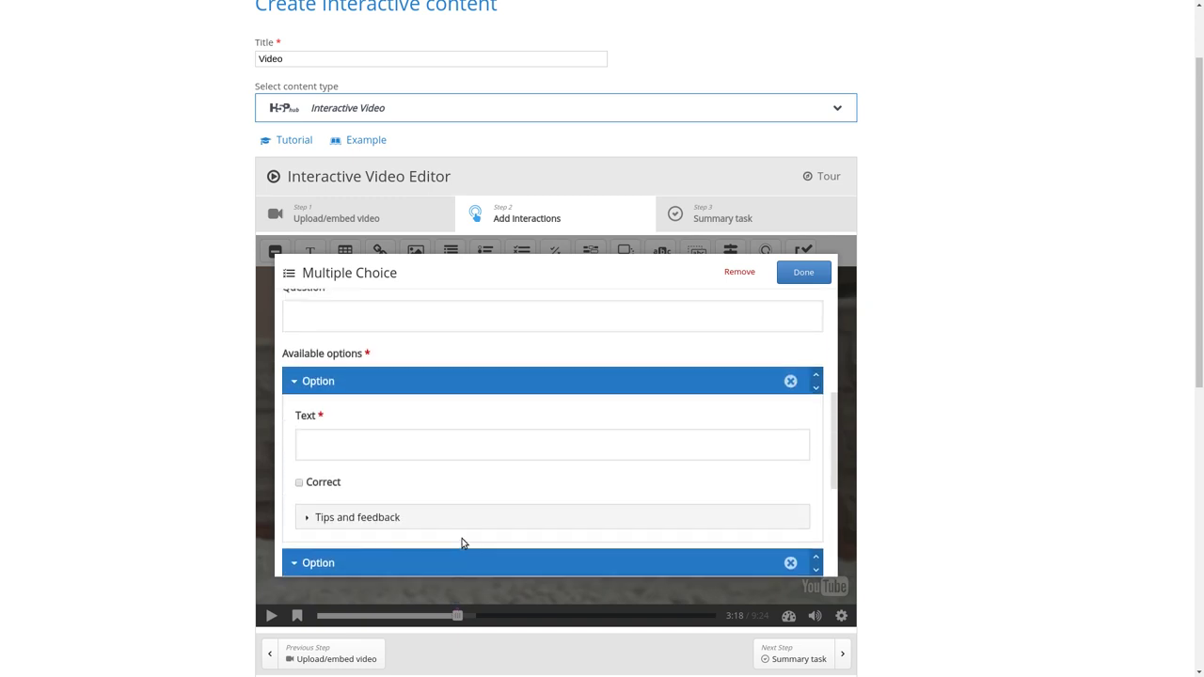
scroll(458, 516, up, 4)
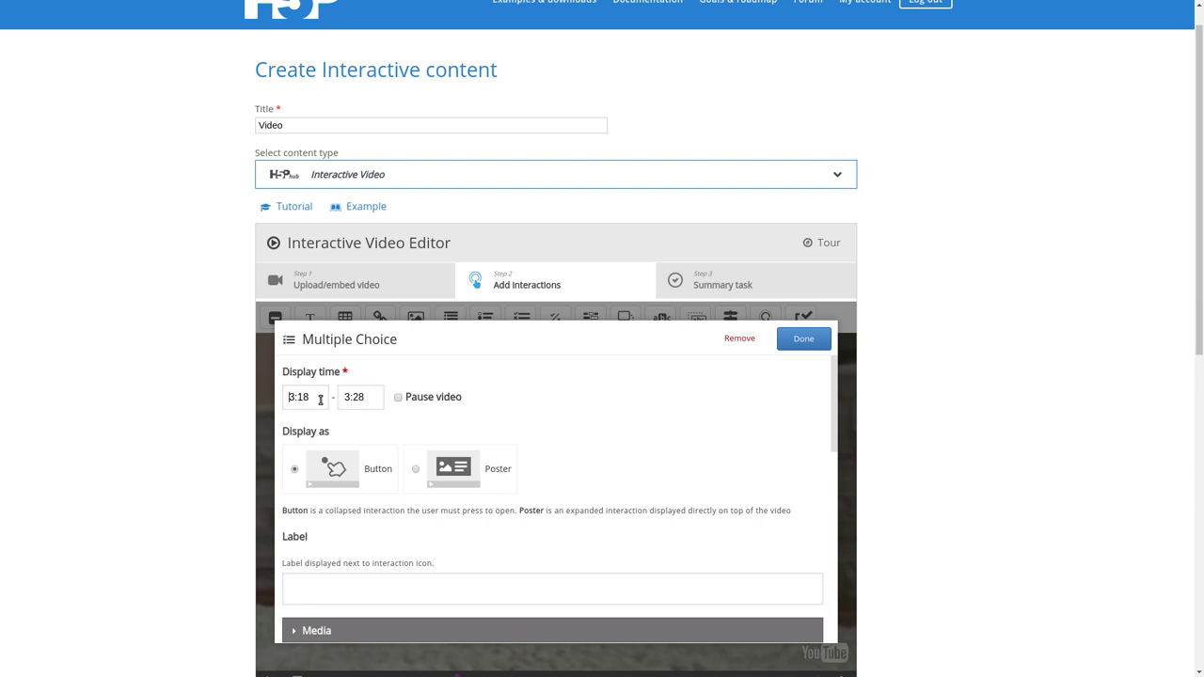
click(398, 397)
click(416, 470)
Enter "Frage??" as the question text of the multiple choice interaction
scroll(543, 425, down, 3)
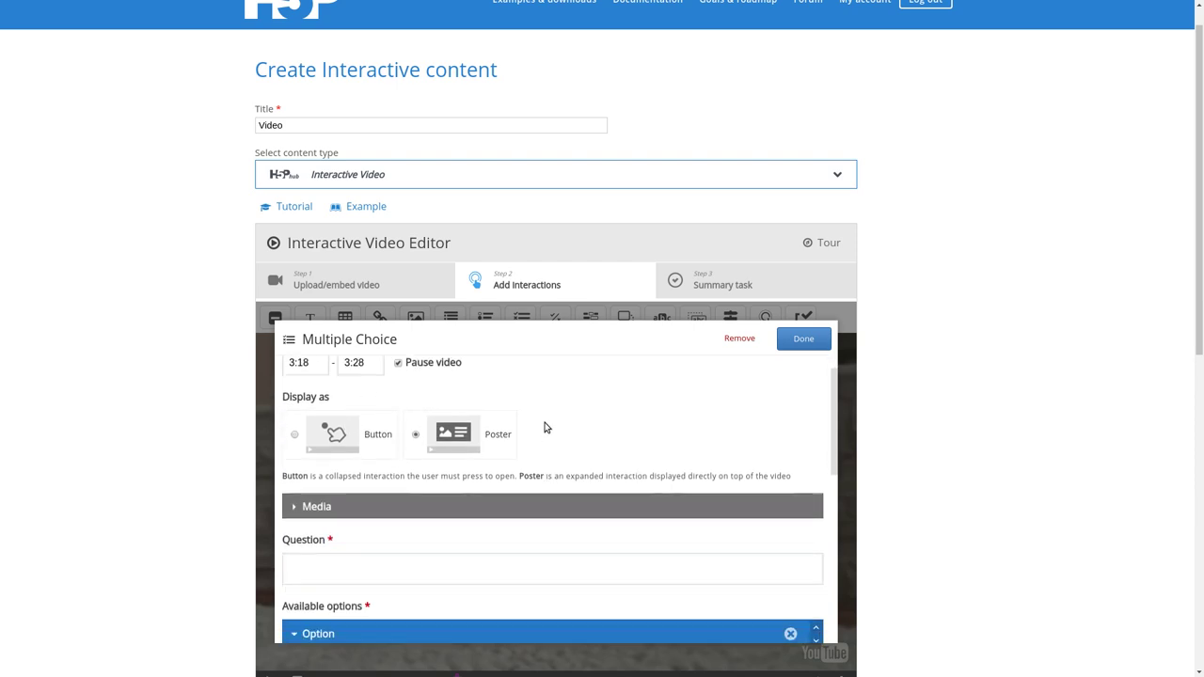
click(427, 470)
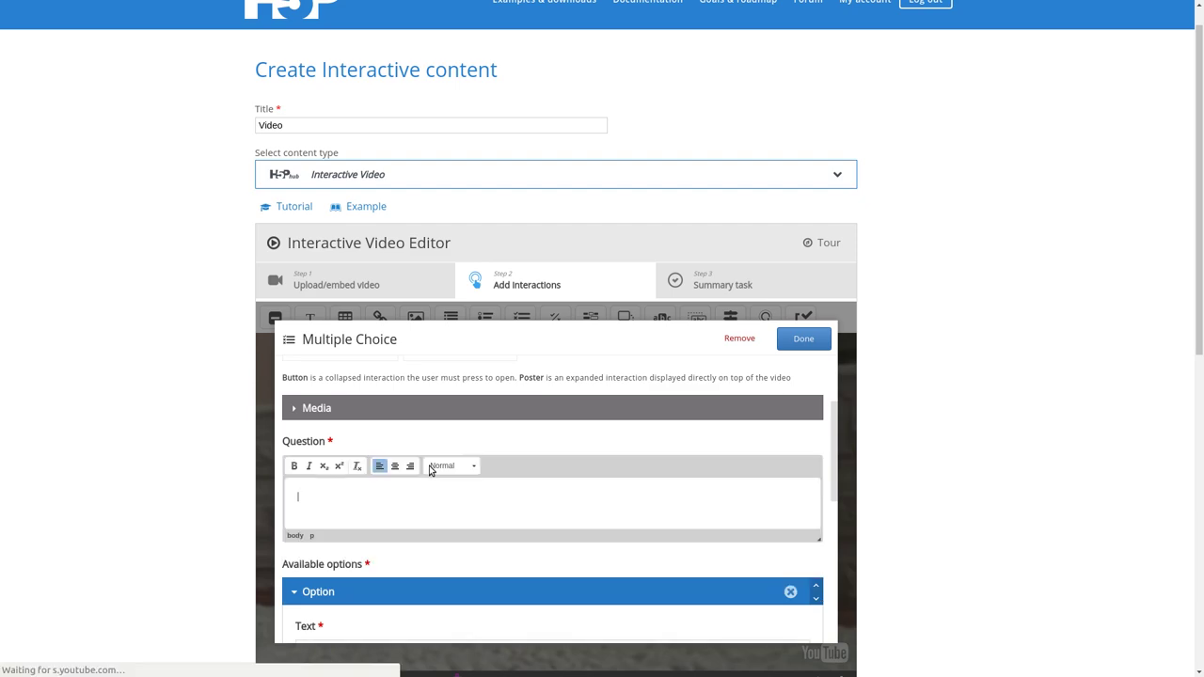
text(Frage)
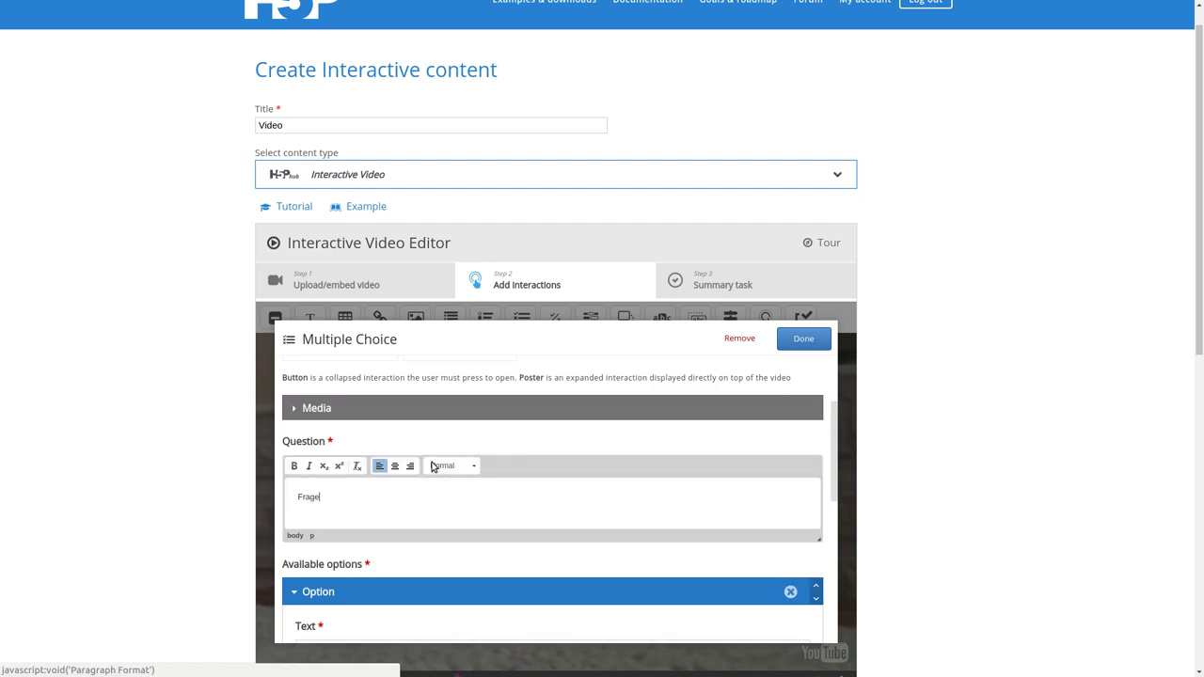
text(??)
Enter A1 as the first answer option and mark it as correct
scroll(492, 368, down, 3)
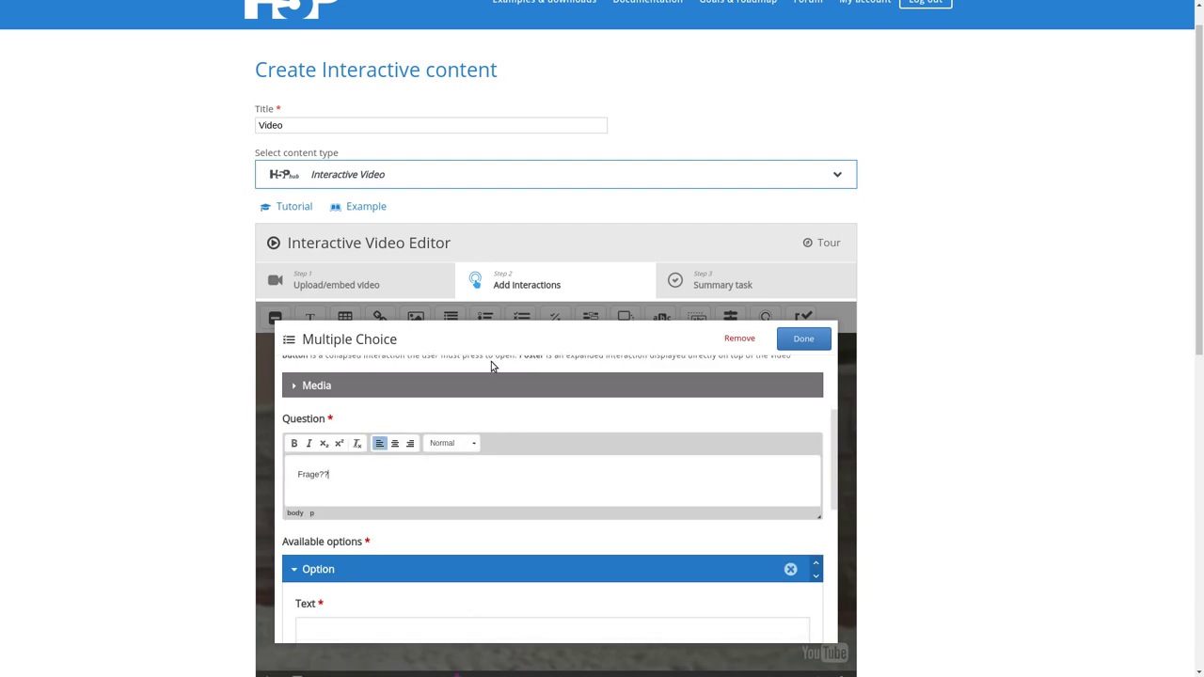
scroll(487, 502, down, 3)
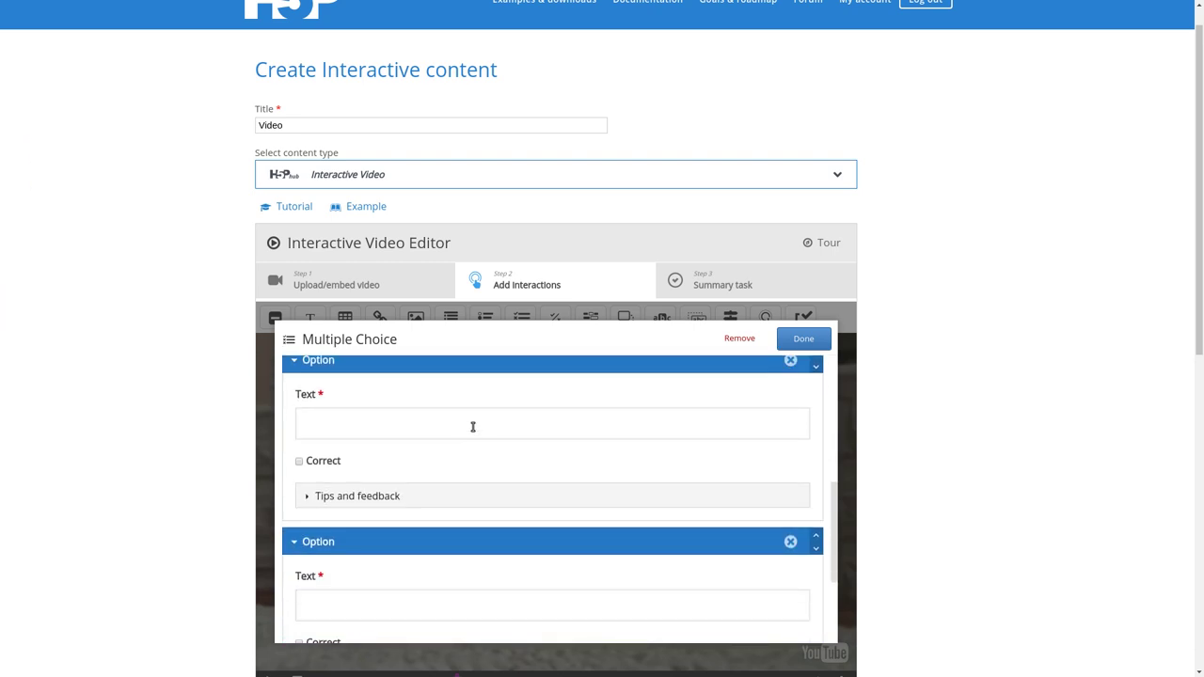
click(471, 428)
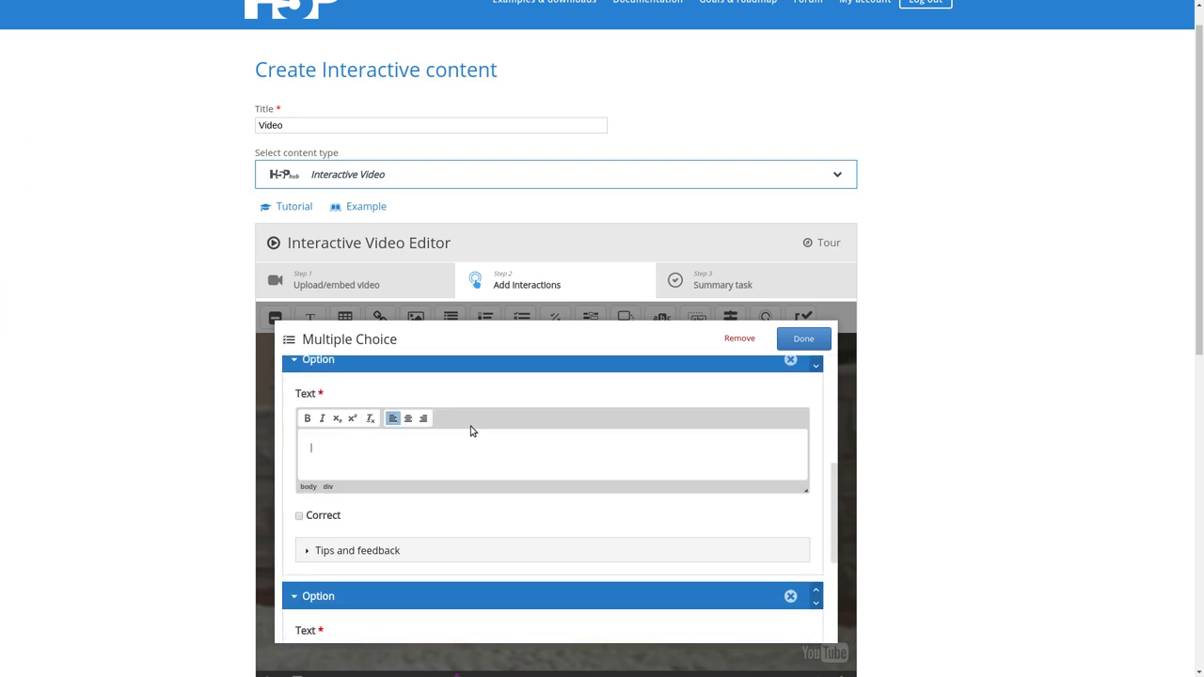
text(A1)
click(299, 516)
scroll(358, 520, down, 4)
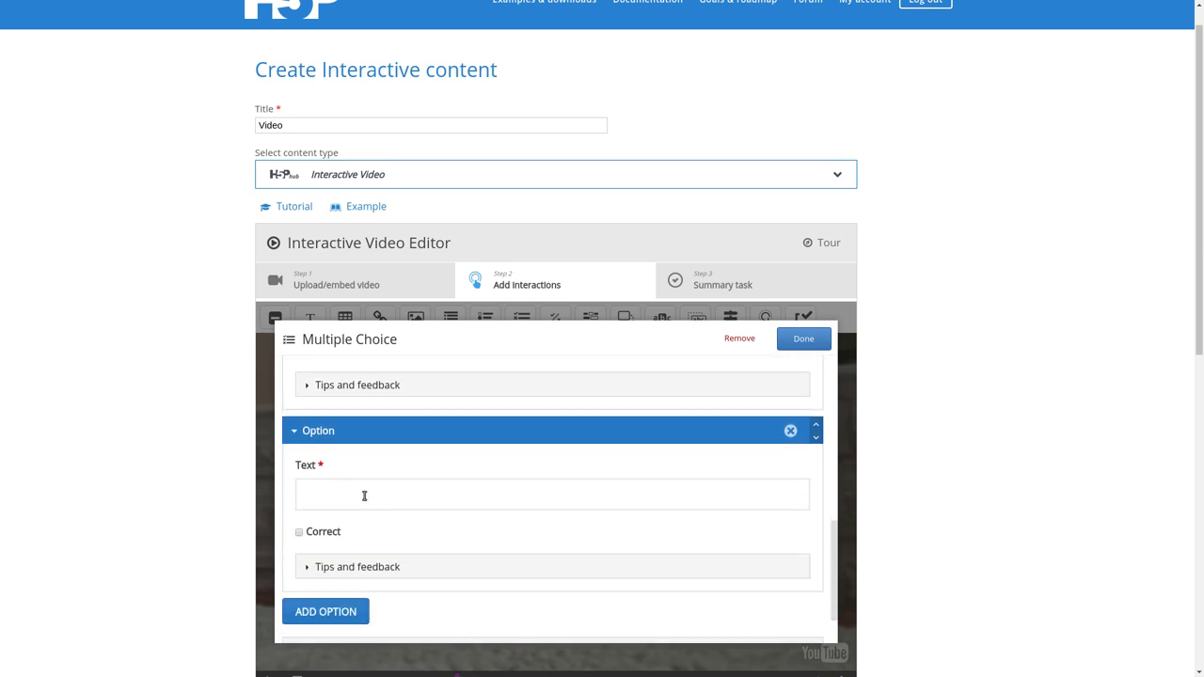
Enter A2 as the second answer option, leaving it incorrect, and add a third option
click(366, 495)
text(A2)
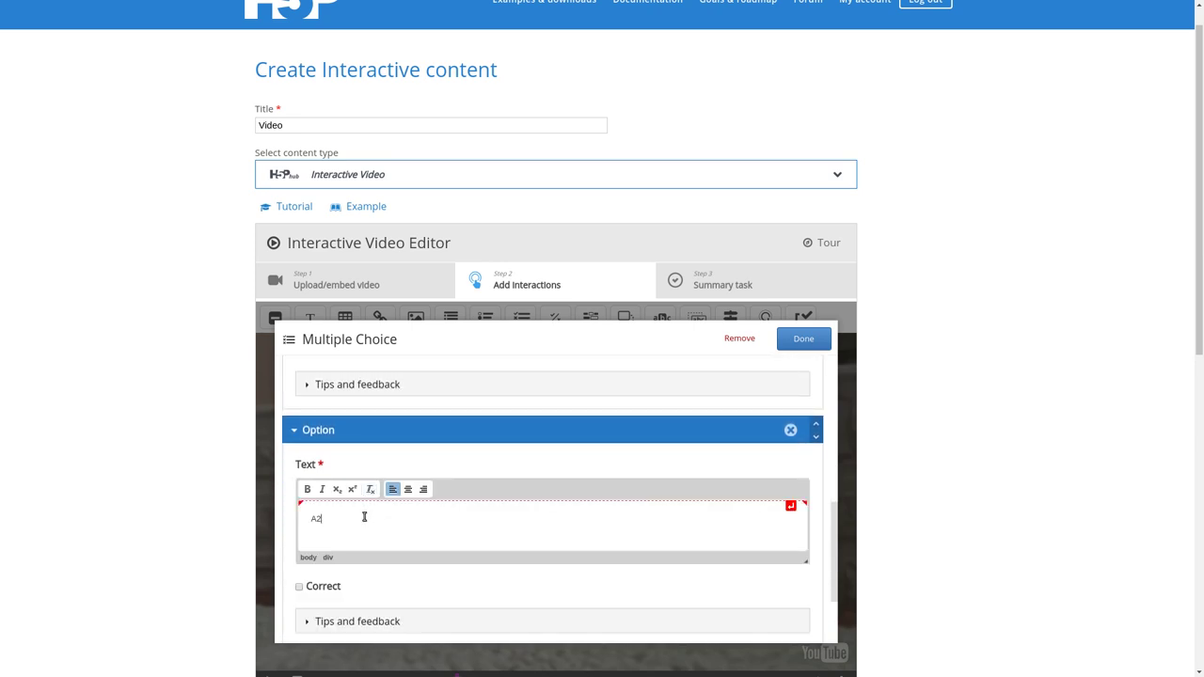
scroll(457, 499, down, 2)
click(345, 573)
Enter A3 as the third answer option, mark it as correct and finish the multiple choice question
scroll(350, 555, down, 2)
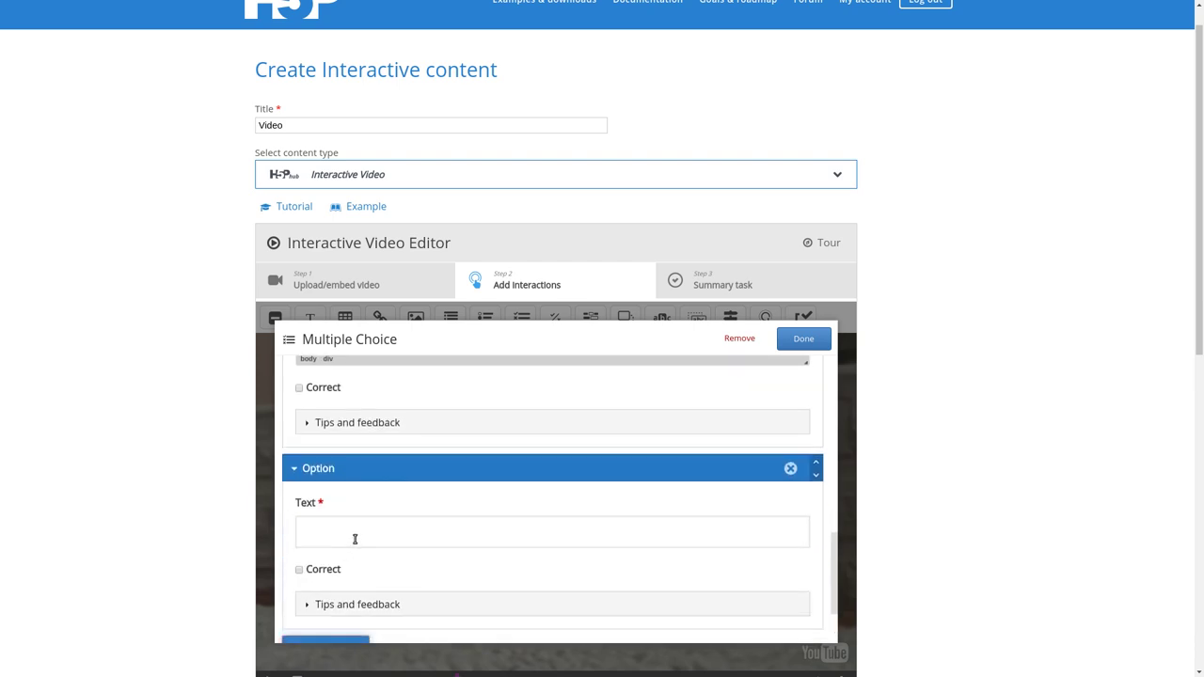
click(354, 540)
scroll(354, 540, down, 1)
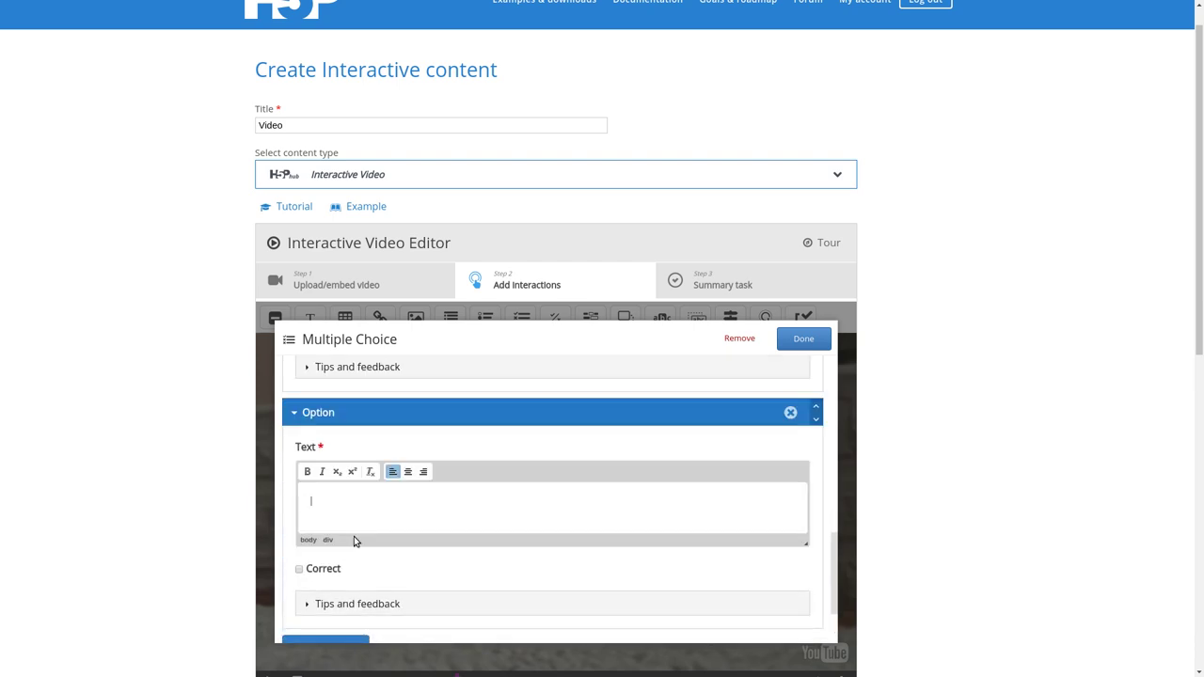
text(A3)
click(299, 569)
scroll(442, 568, down, 1)
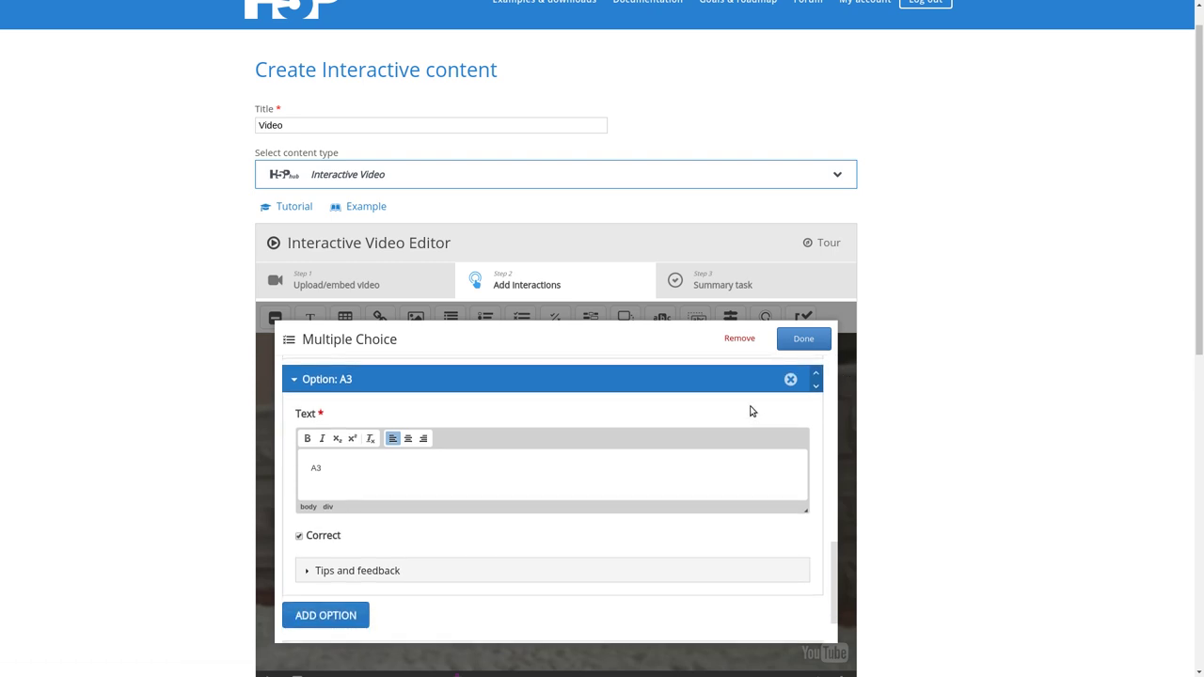
scroll(751, 411, up, 1)
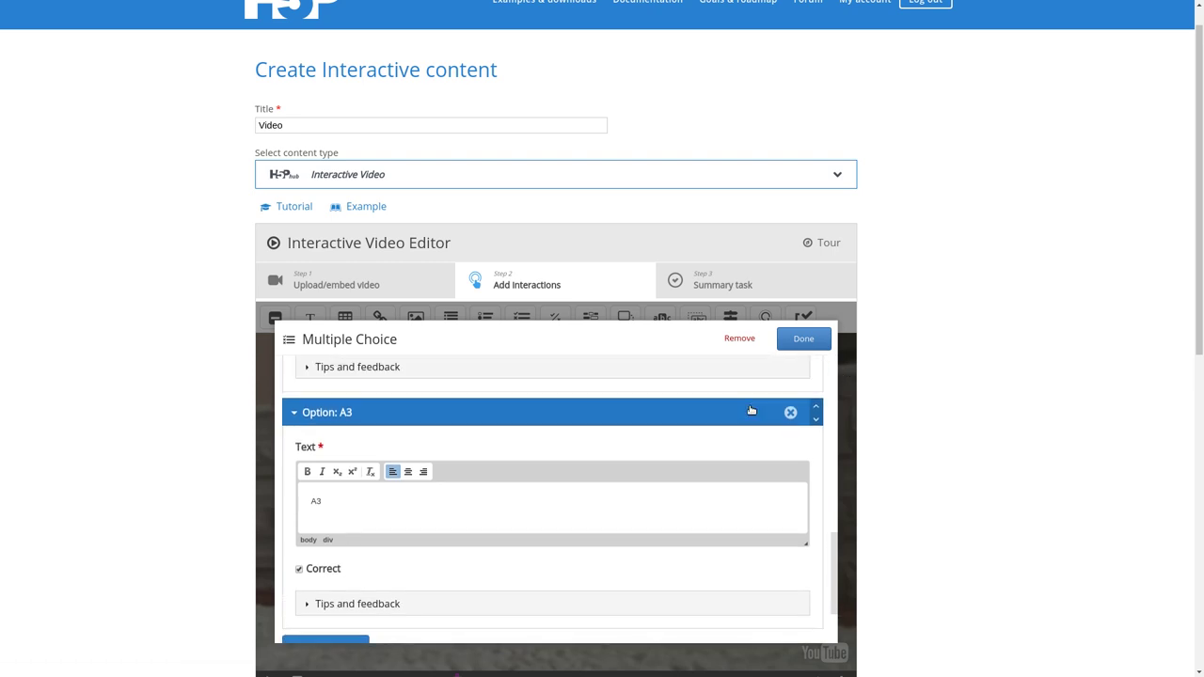
click(799, 344)
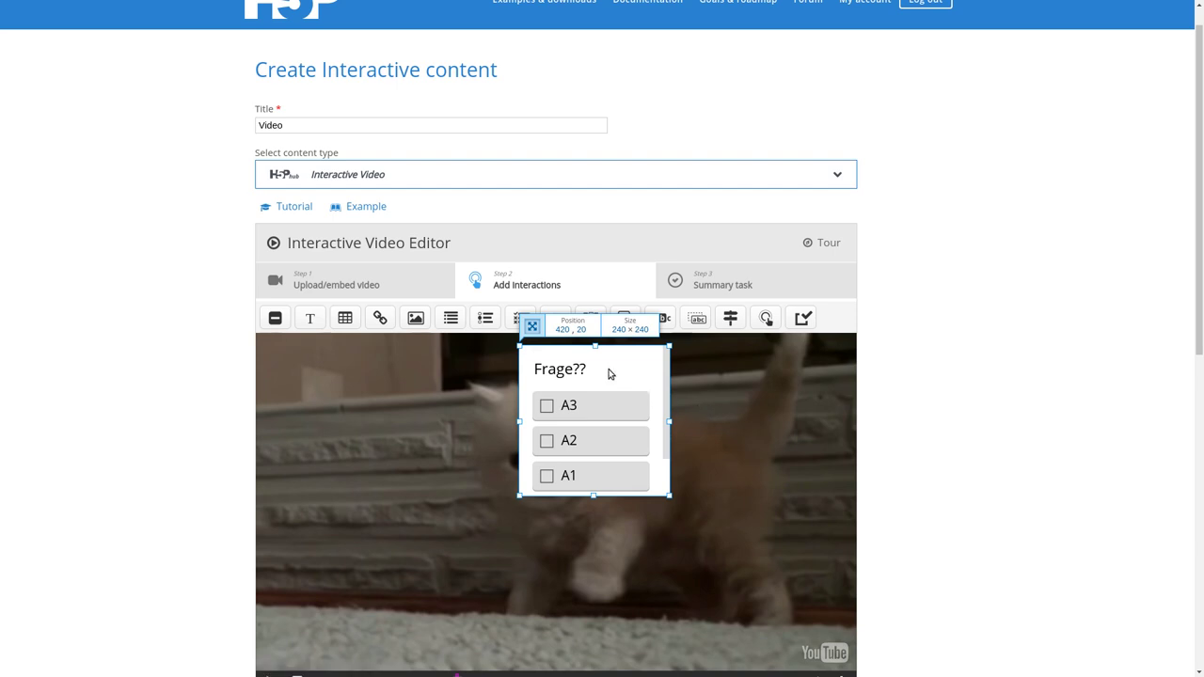
Place the question poster in the video's upper-left corner, then stretch it almost to the video's bottom edge and widen it slightly
drag(607, 373, 353, 369)
scroll(428, 591, down, 1)
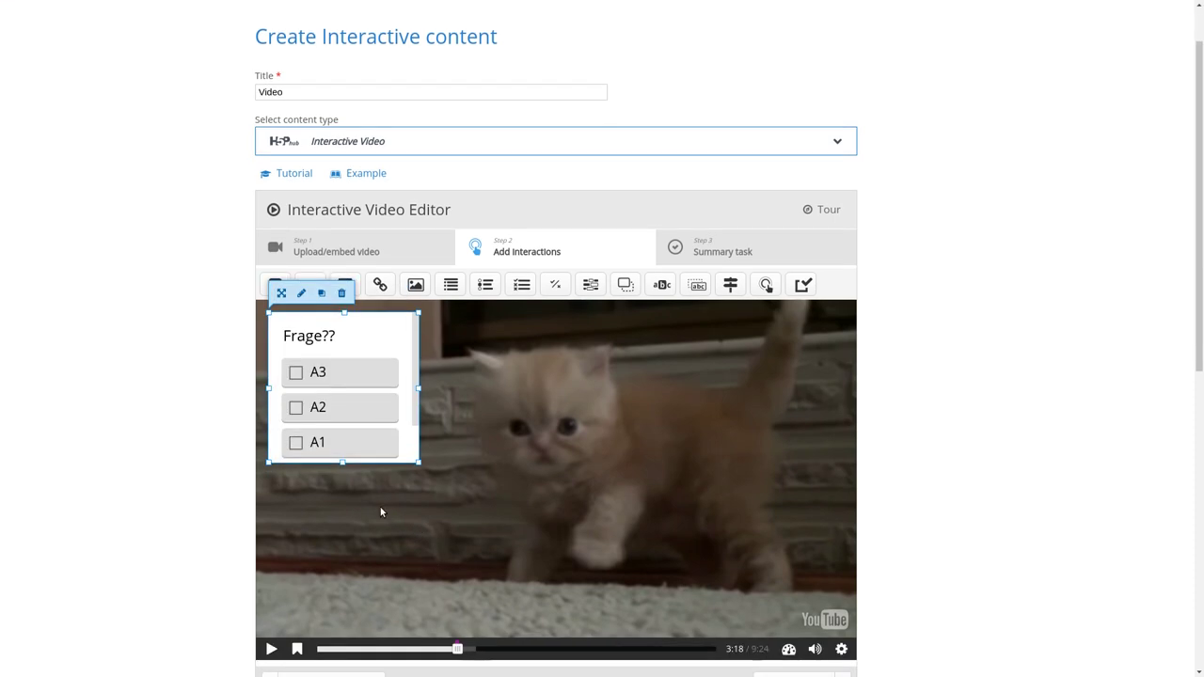
drag(344, 487, 346, 625)
drag(420, 469, 455, 470)
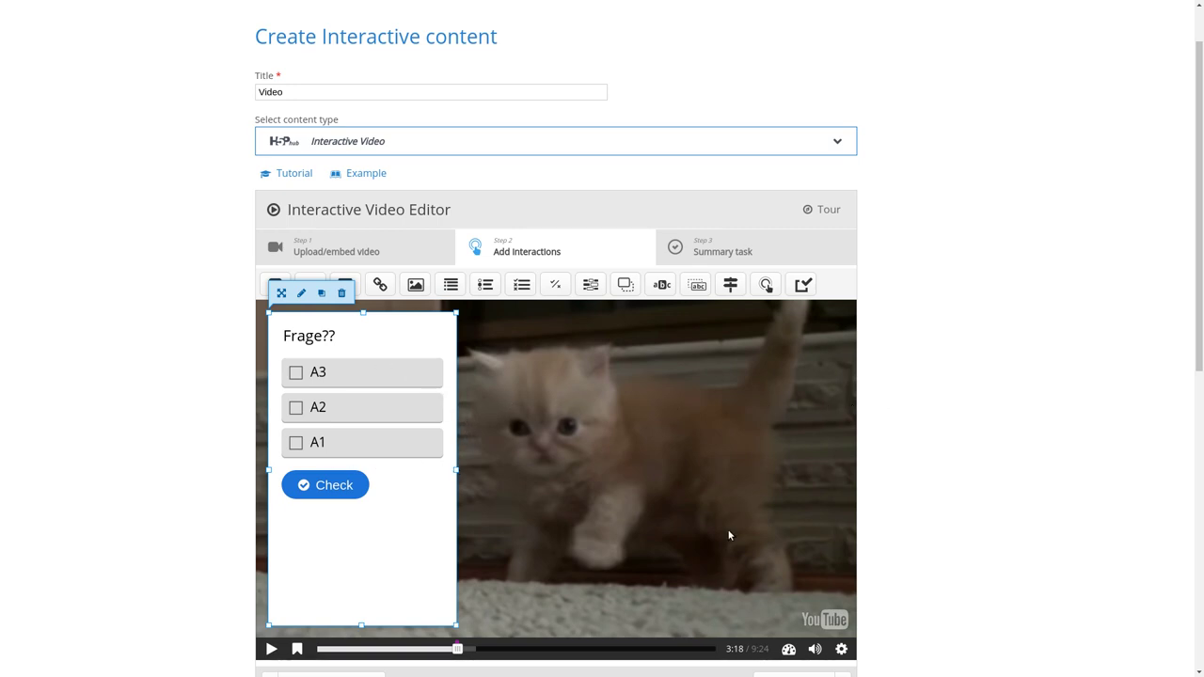
Move the video playhead to 5:07 and save the interactive content
drag(457, 651, 535, 649)
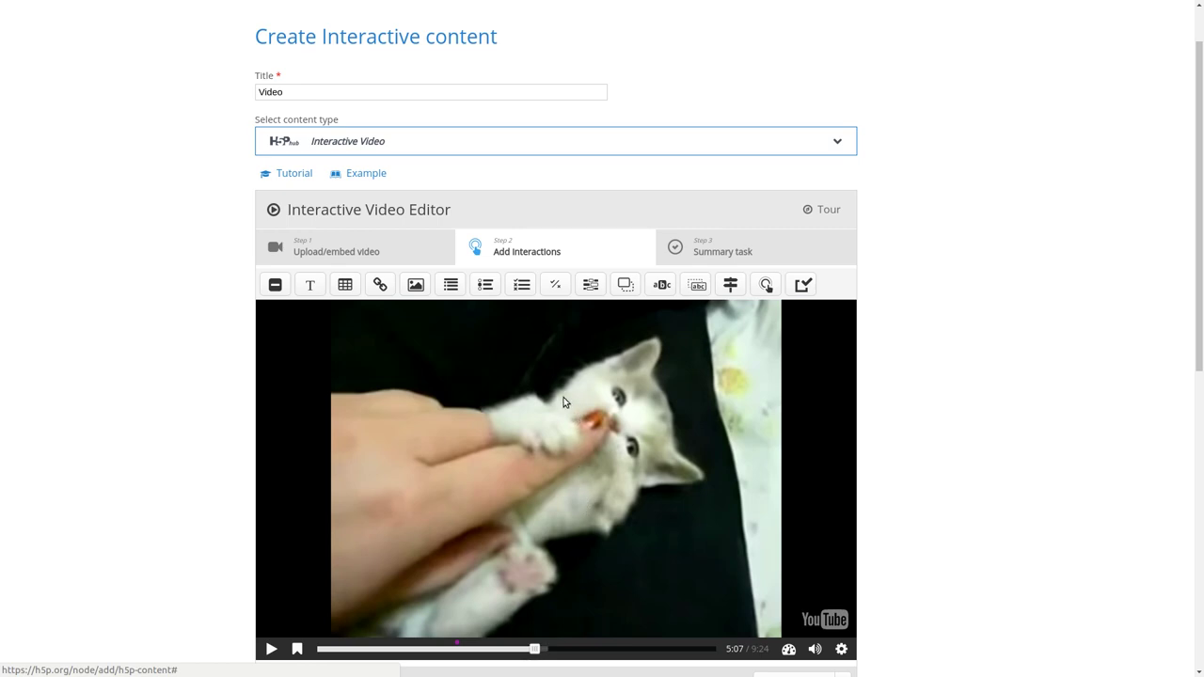
scroll(558, 397, down, 3)
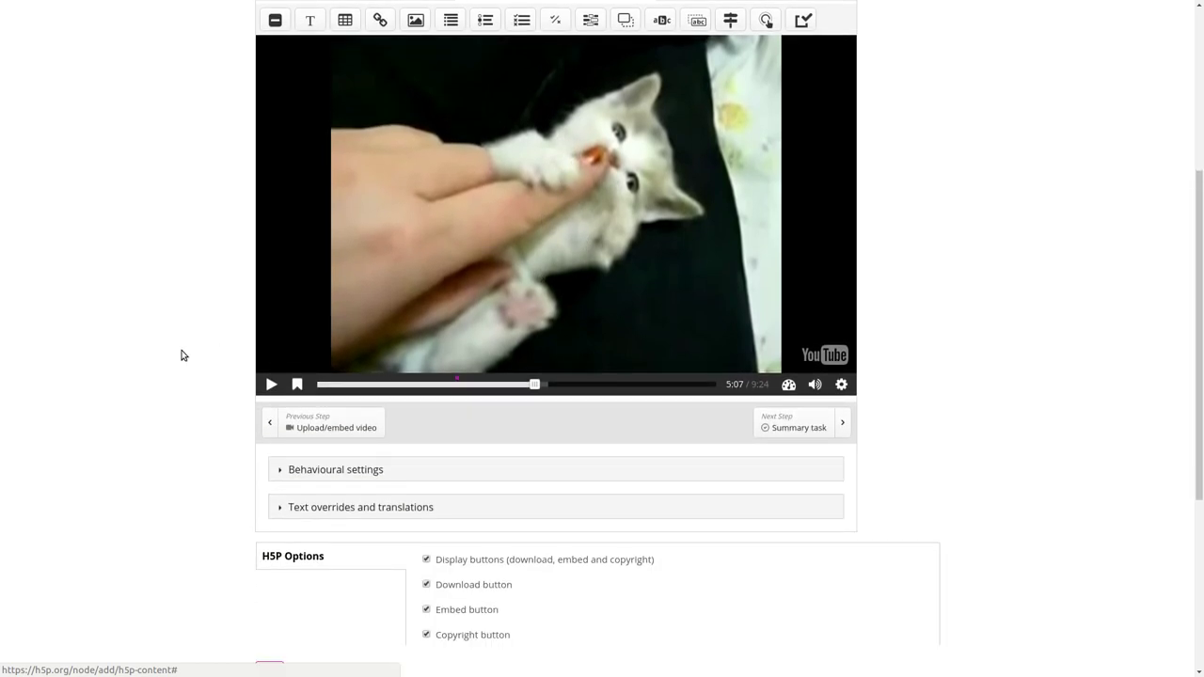
scroll(173, 439, down, 2)
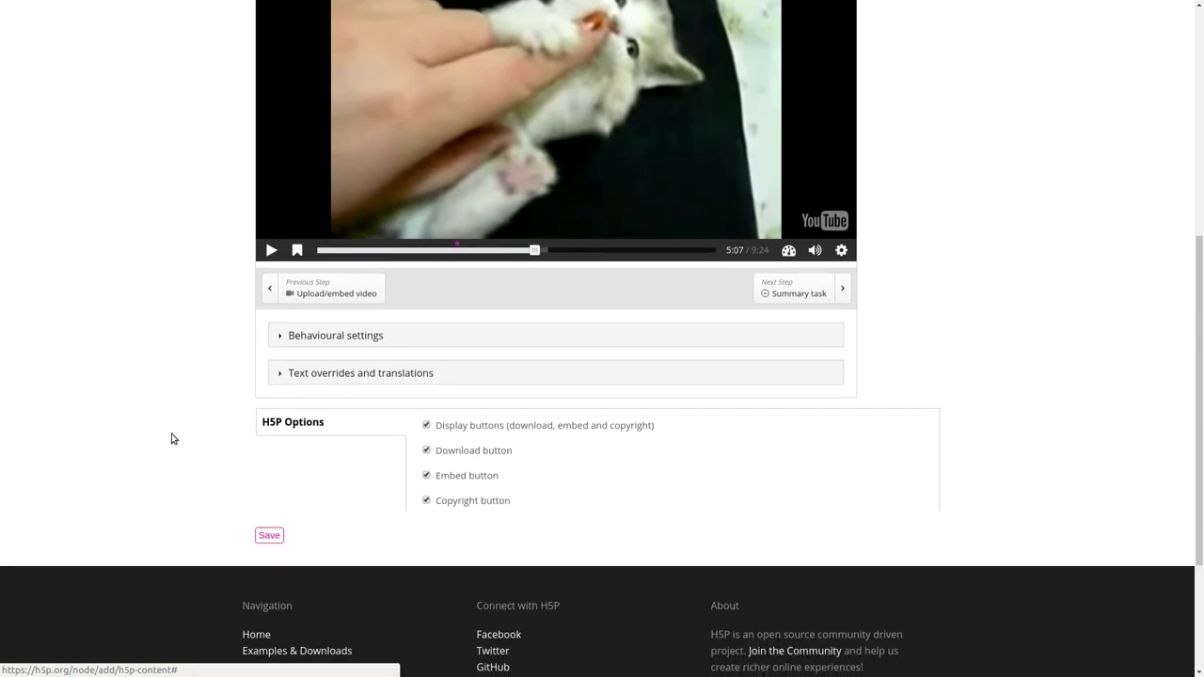
click(271, 540)
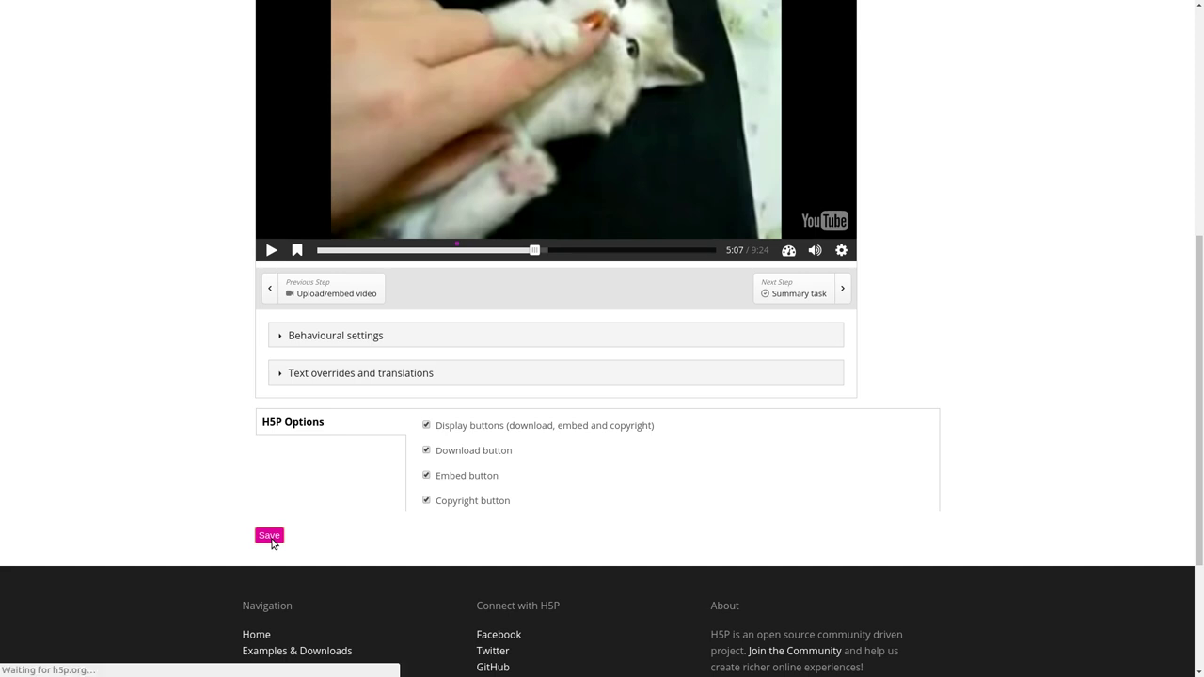
Test the saved video by playing it, jumping to the question marker at 3:18 and ticking answers A2 and A1
scroll(243, 419, down, 2)
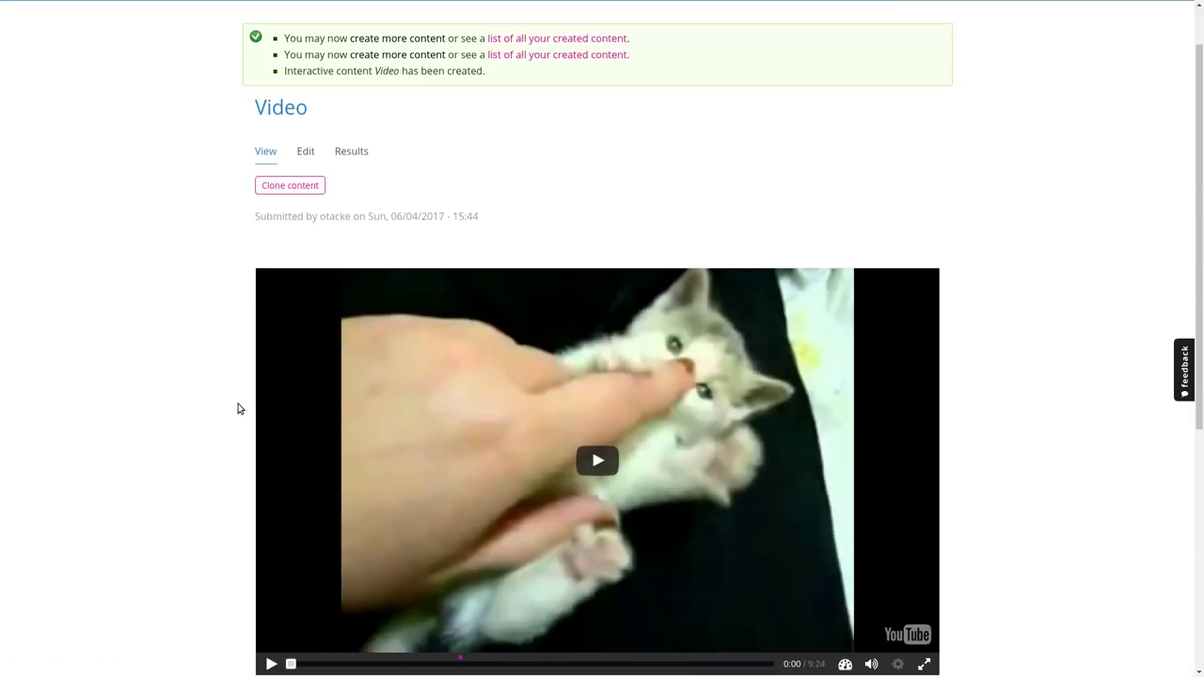
click(272, 594)
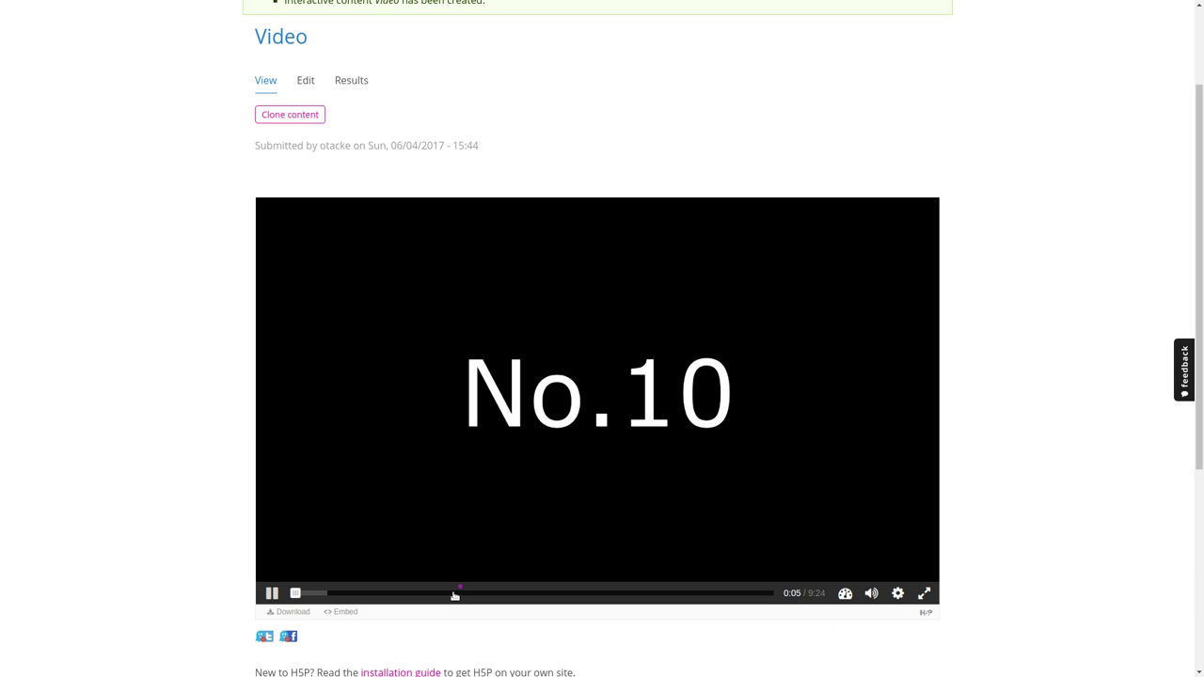
click(461, 592)
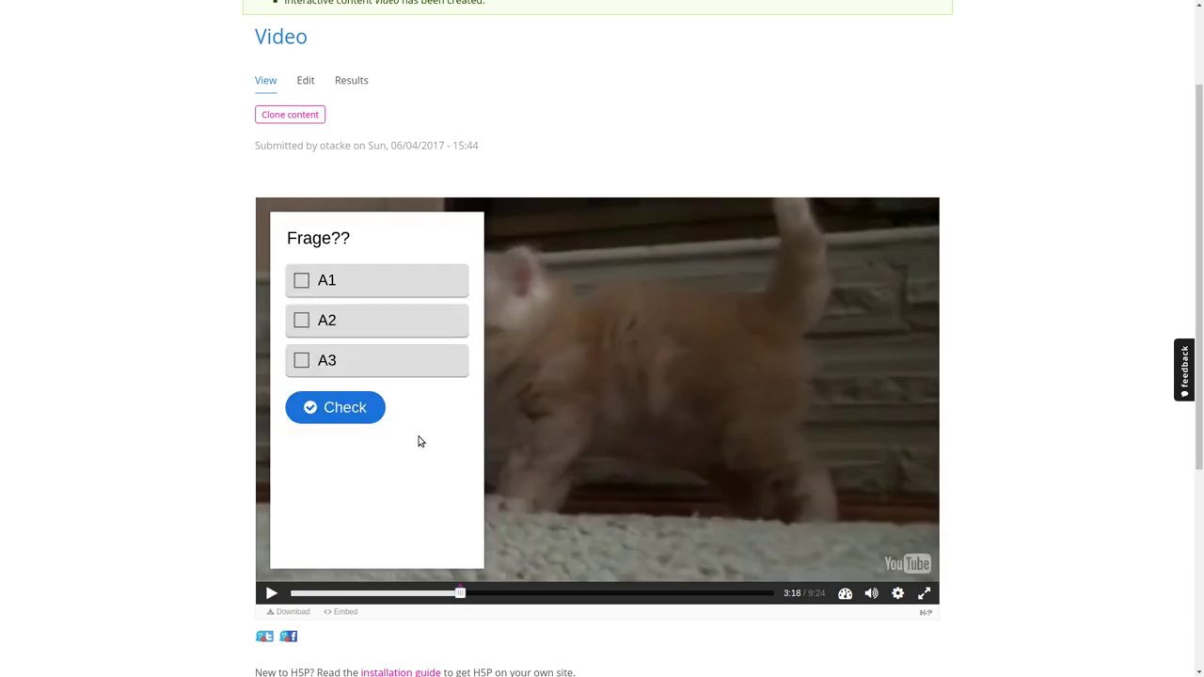
click(302, 321)
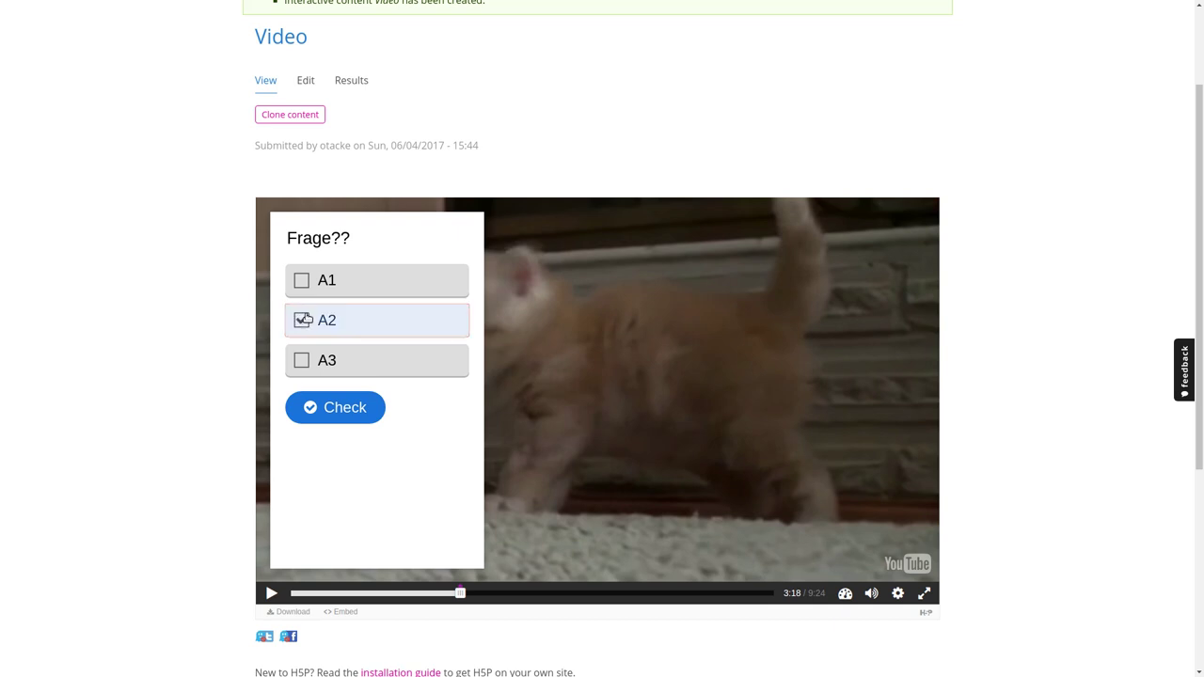
click(303, 284)
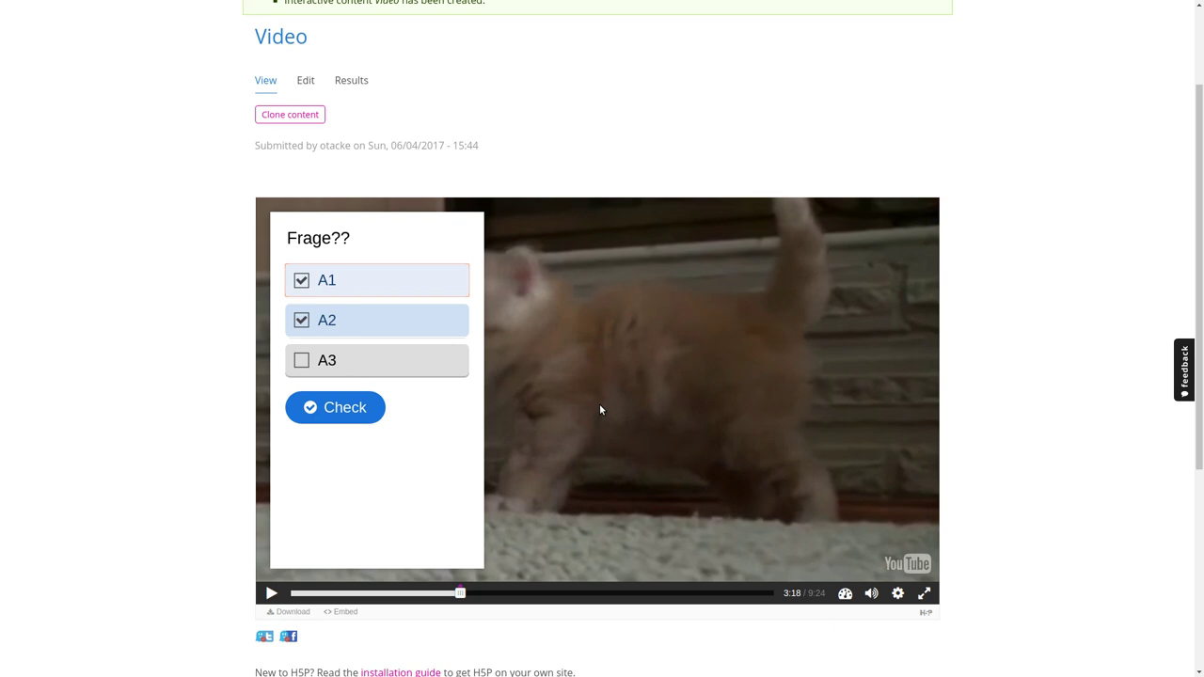
Browse the content types under Examples & downloads and open the featured Interactive Video page
scroll(599, 403, up, 3)
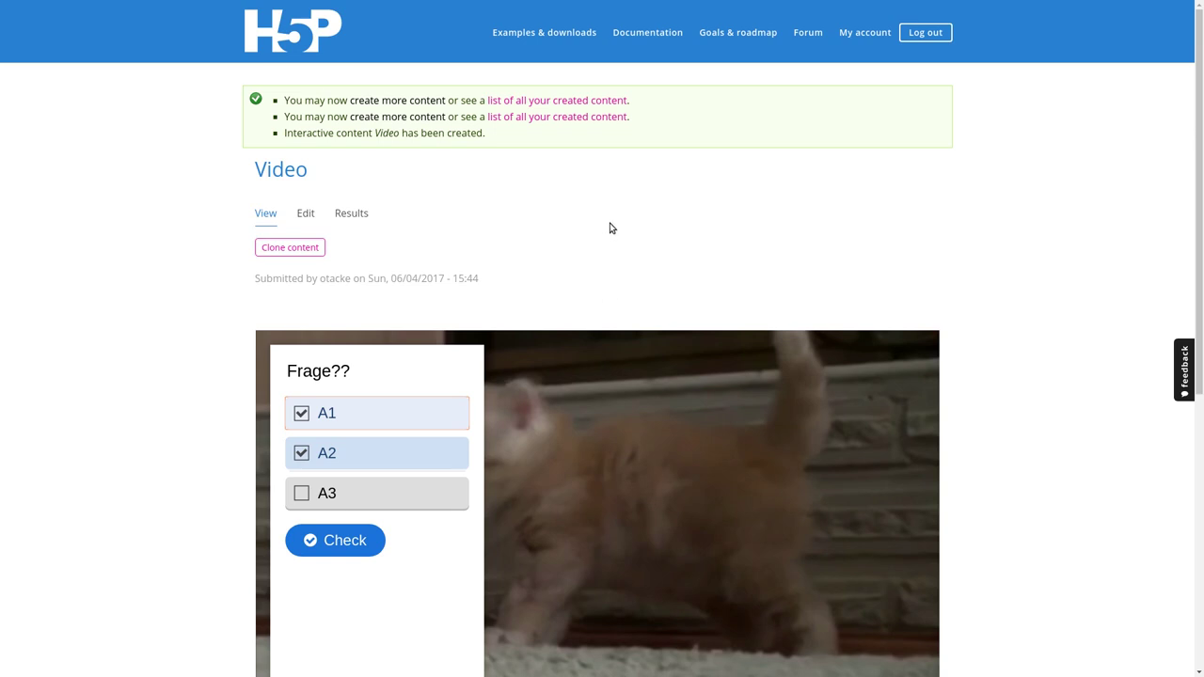
click(520, 34)
scroll(508, 354, down, 4)
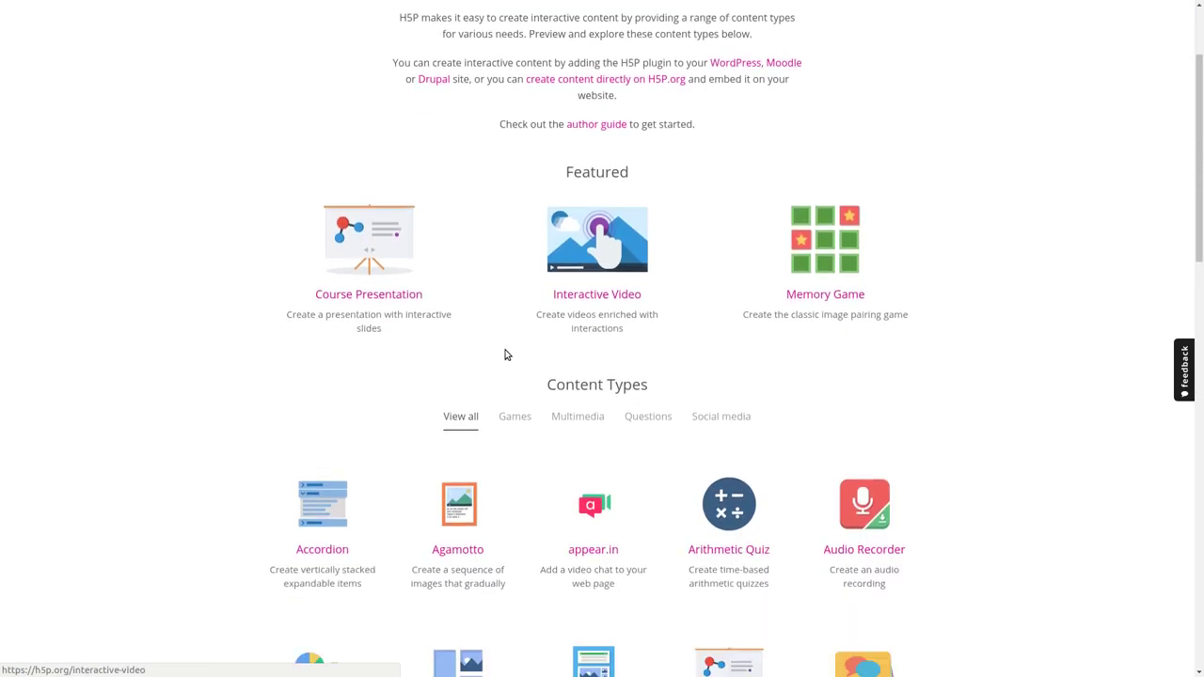
scroll(500, 350, down, 2)
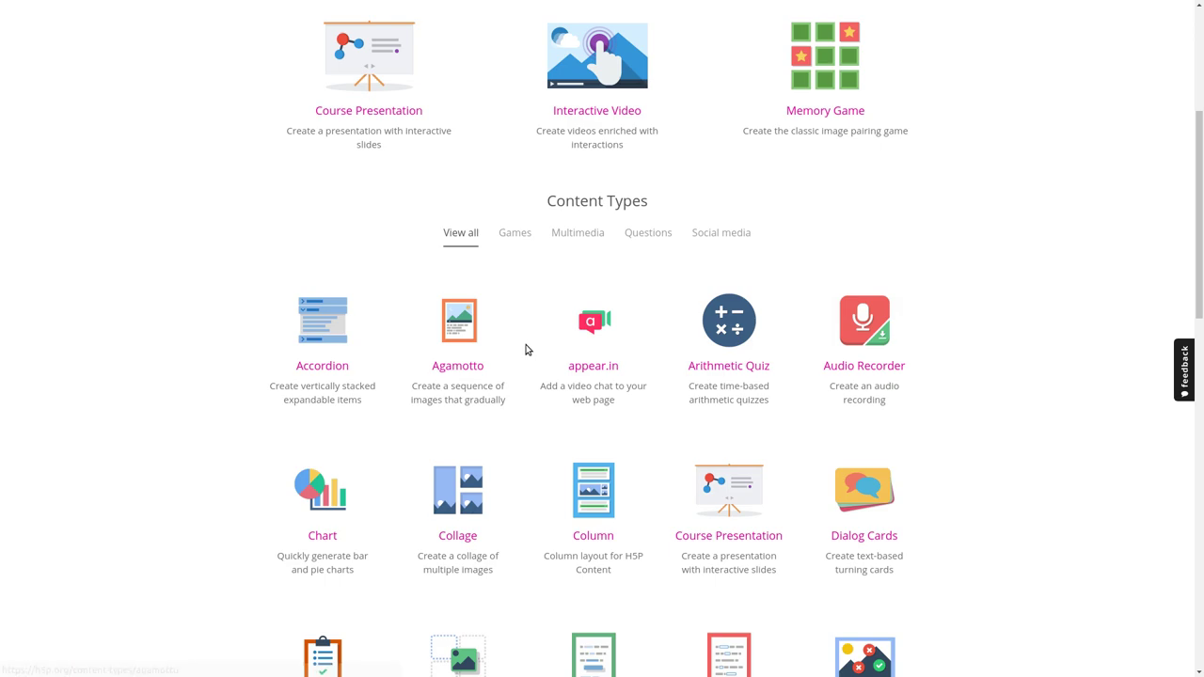
scroll(523, 348, down, 1)
scroll(526, 349, down, 1)
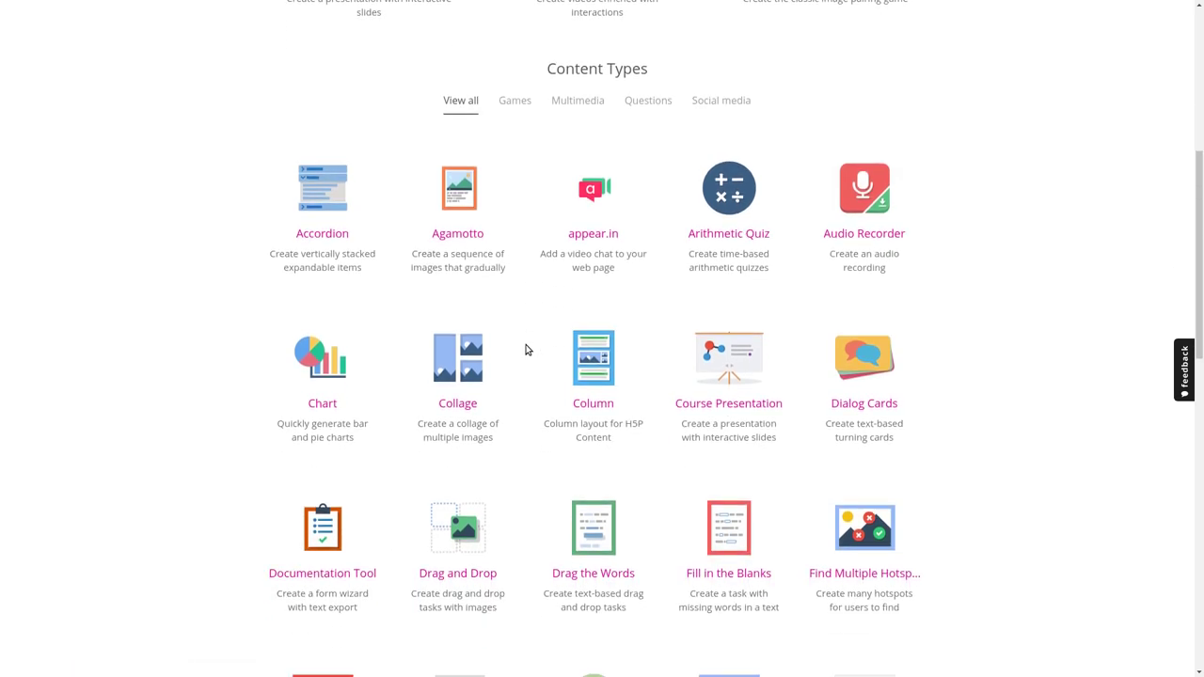
scroll(527, 349, up, 3)
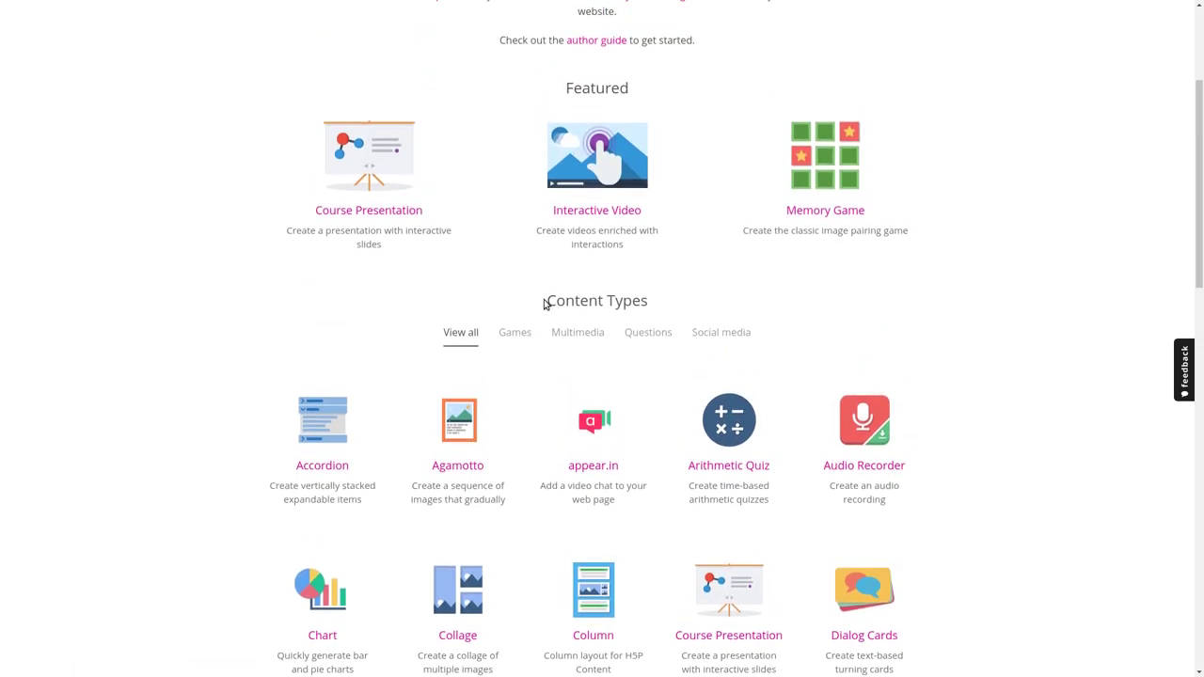
click(576, 219)
scroll(254, 425, down, 4)
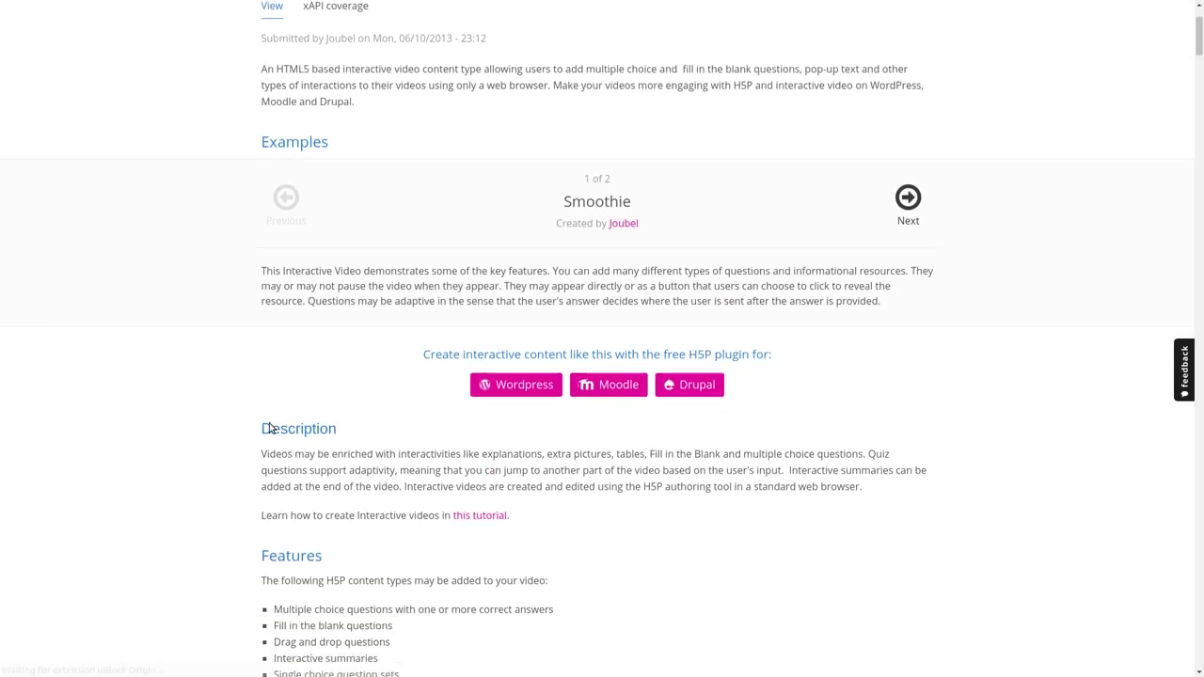